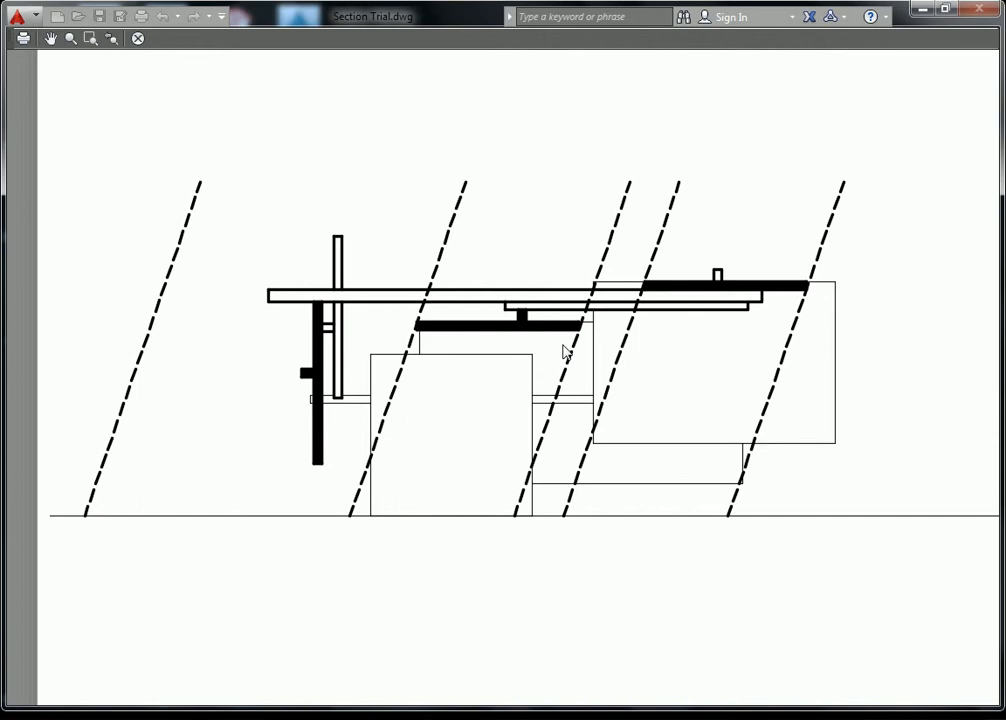
- Close the plot preview and examine the section drawing in both model space and Layout1
{"action": "key", "text": "Escape"}
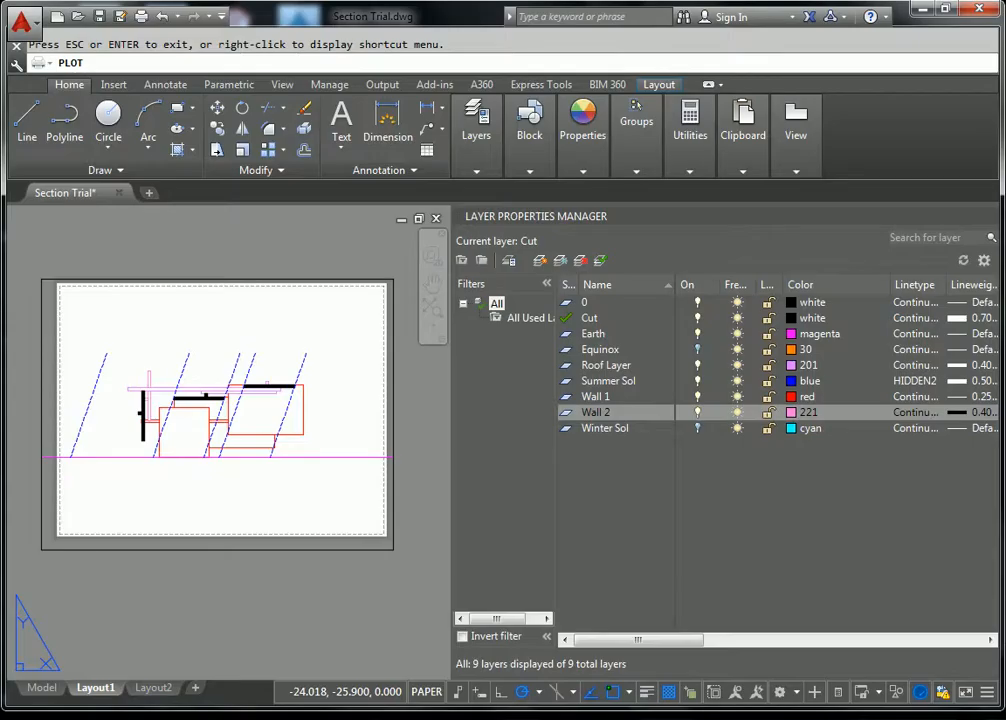
{"action": "left_click", "coordinate": [727, 550]}
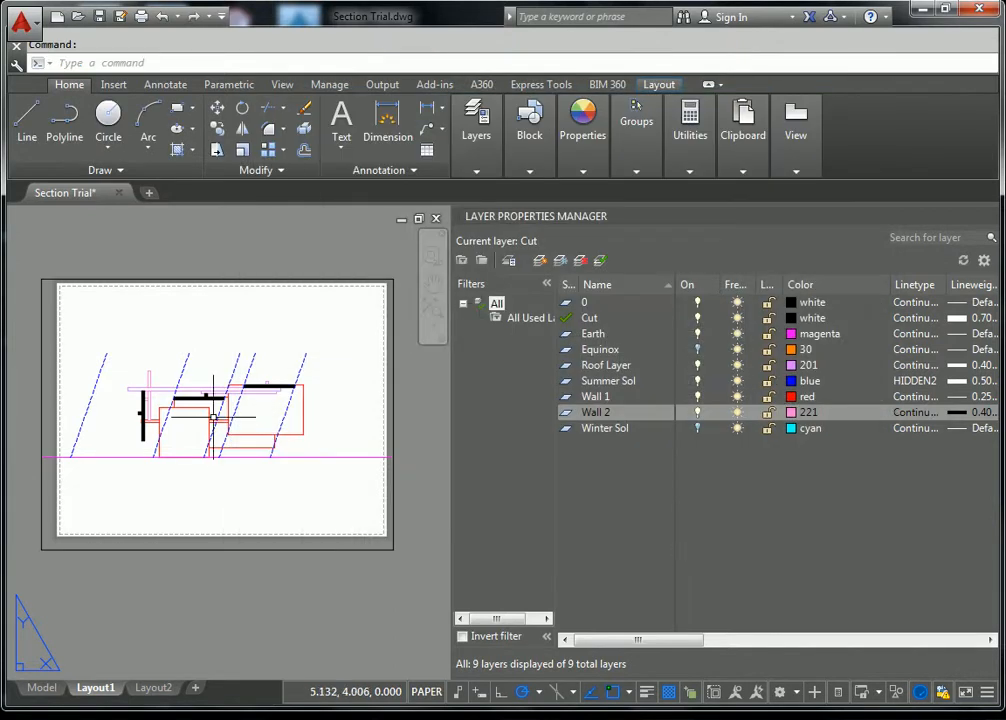
{"action": "scroll", "coordinate": [214, 410], "scroll_direction": "up", "scroll_amount": 1}
{"action": "left_click", "coordinate": [41, 688]}
{"action": "scroll", "coordinate": [187, 489], "scroll_direction": "down", "scroll_amount": 2}
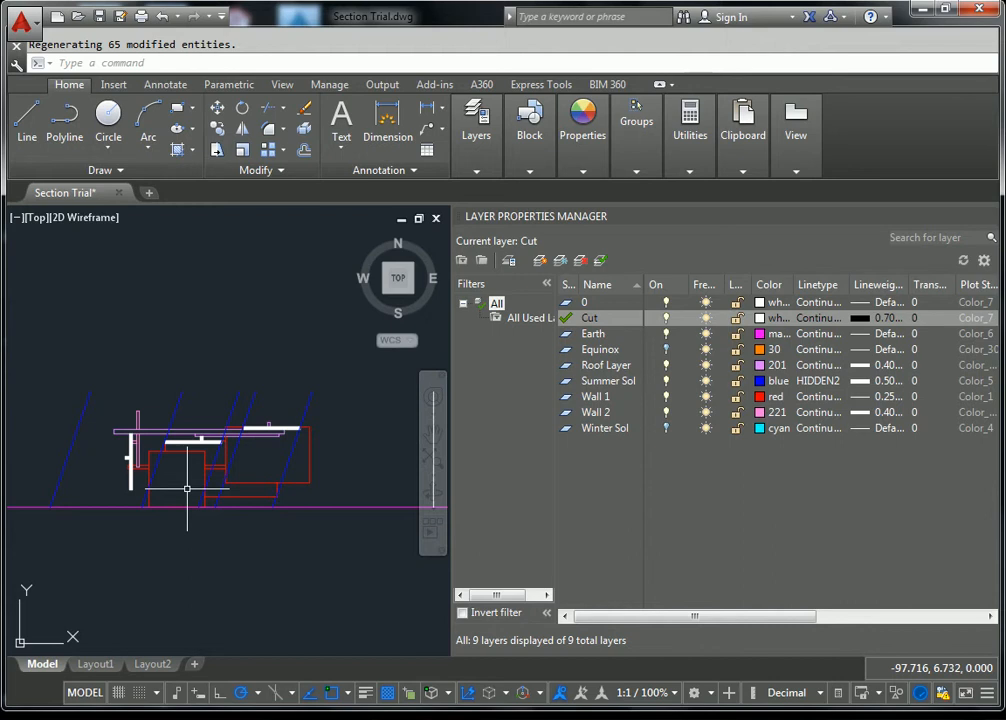
{"action": "left_click", "coordinate": [96, 664]}
{"action": "scroll", "coordinate": [271, 413], "scroll_direction": "up", "scroll_amount": 1}
{"action": "mouse_move", "coordinate": [271, 413]}
{"action": "middle_mouse_down"}
{"action": "mouse_move", "coordinate": [204, 429]}
{"action": "mouse_move", "coordinate": [330, 578]}
{"action": "middle_mouse_up"}
{"action": "scroll", "coordinate": [204, 429], "scroll_direction": "down", "scroll_amount": 1}
{"action": "scroll", "coordinate": [184, 460], "scroll_direction": "up", "scroll_amount": 2}
{"action": "scroll", "coordinate": [330, 578], "scroll_direction": "down", "scroll_amount": 2}
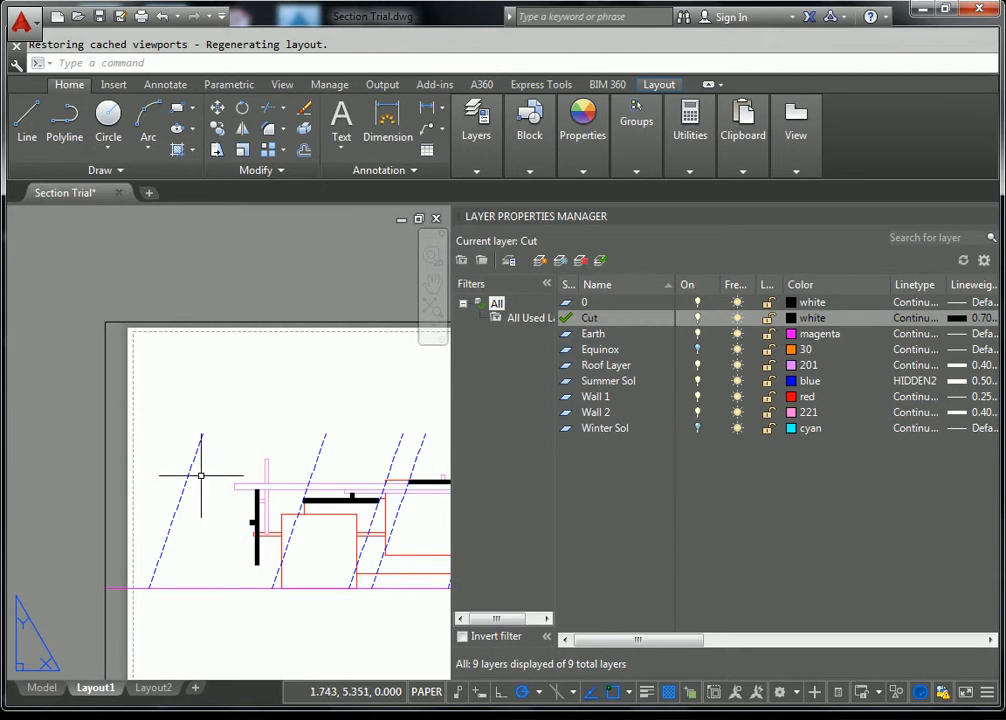
{"action": "middle_click_drag", "start_coordinate": [342, 492], "coordinate": [210, 467]}
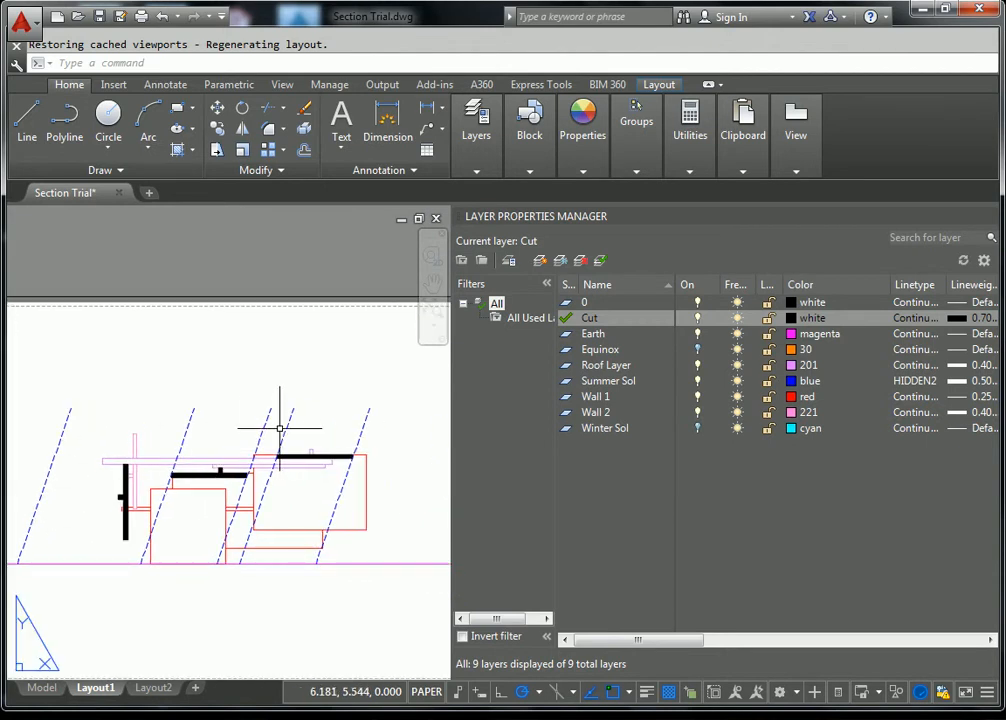
{"action": "scroll", "coordinate": [330, 424], "scroll_direction": "down", "scroll_amount": 2}
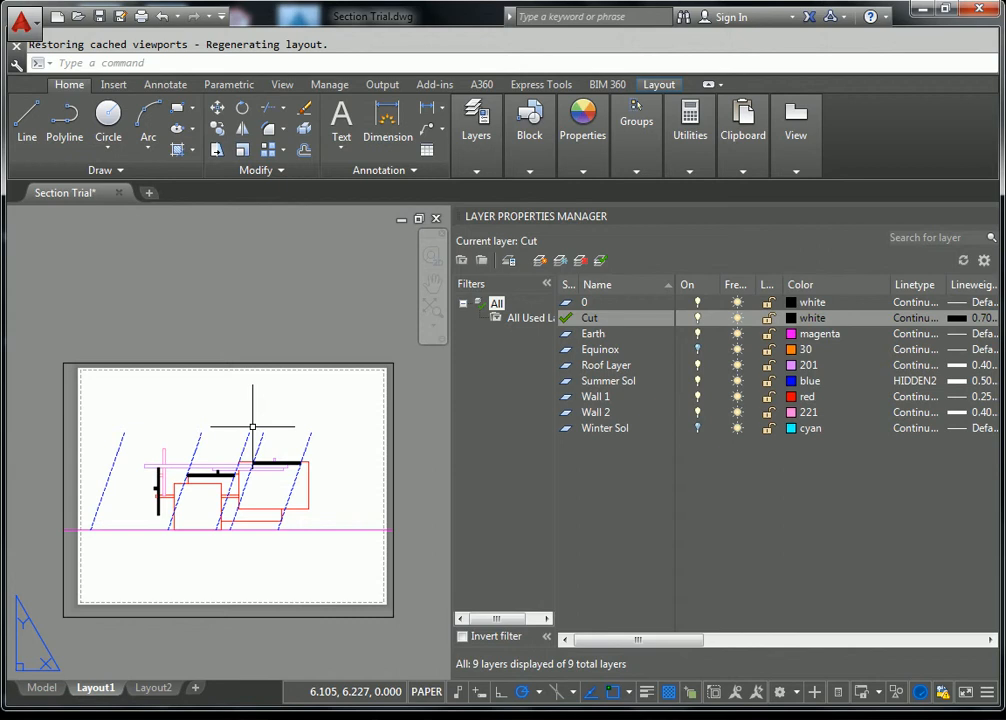
{"action": "middle_click_drag", "start_coordinate": [226, 469], "coordinate": [242, 411]}
- In model space, make Earth the current layer and draw a shallow rectangle below the ground line, starting at the line's west end and extending past its east end
{"action": "left_click", "coordinate": [47, 688]}
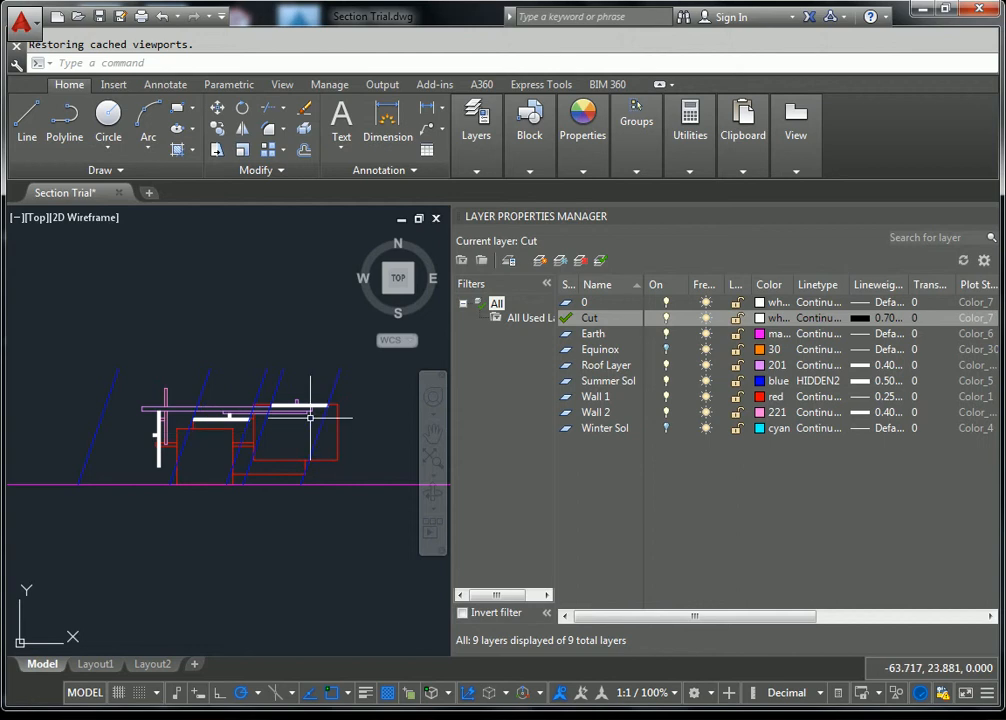
{"action": "double_click", "coordinate": [601, 334]}
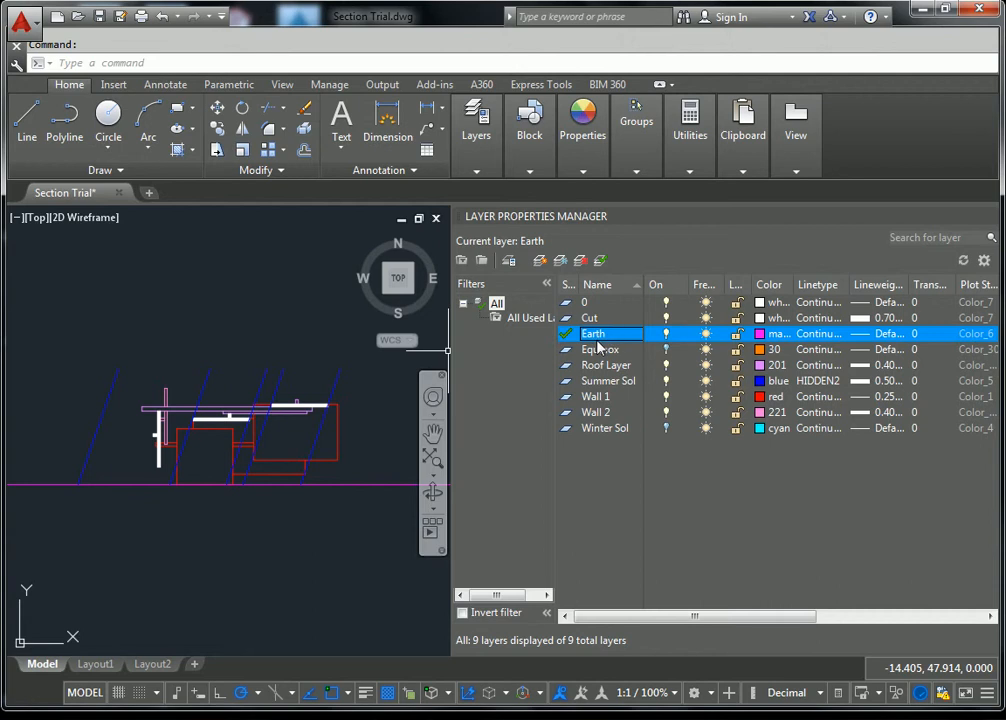
{"action": "middle_click_drag", "start_coordinate": [205, 466], "coordinate": [225, 410]}
{"action": "scroll", "coordinate": [225, 410], "scroll_direction": "down", "scroll_amount": 3}
{"action": "scroll", "coordinate": [200, 405], "scroll_direction": "up", "scroll_amount": 2}
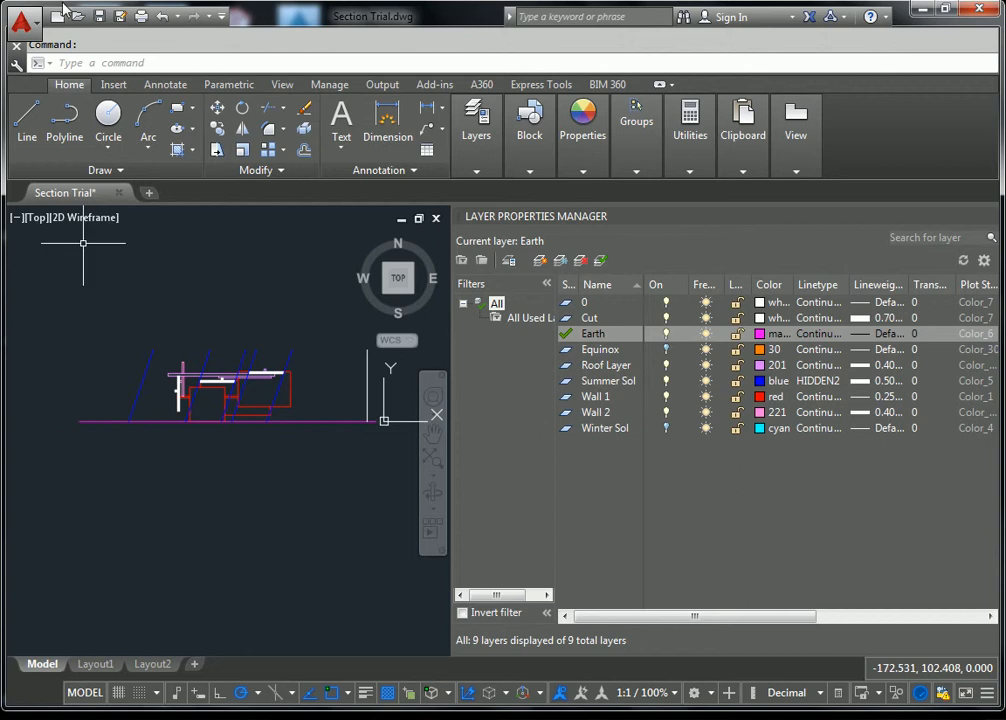
{"action": "left_click", "coordinate": [177, 112]}
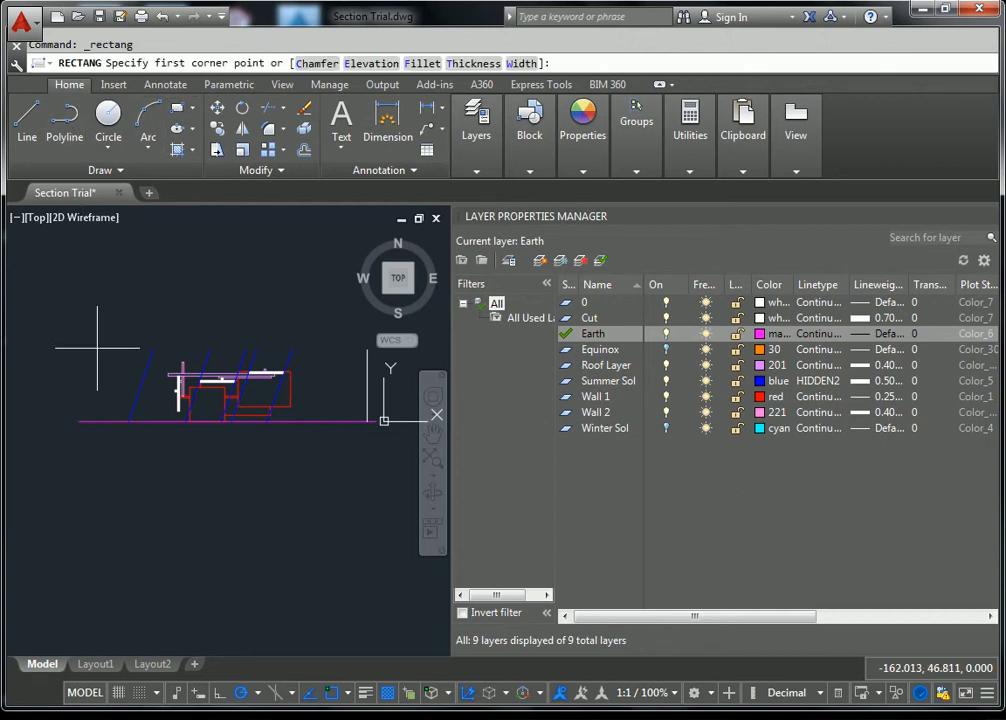
{"action": "left_click", "coordinate": [79, 421]}
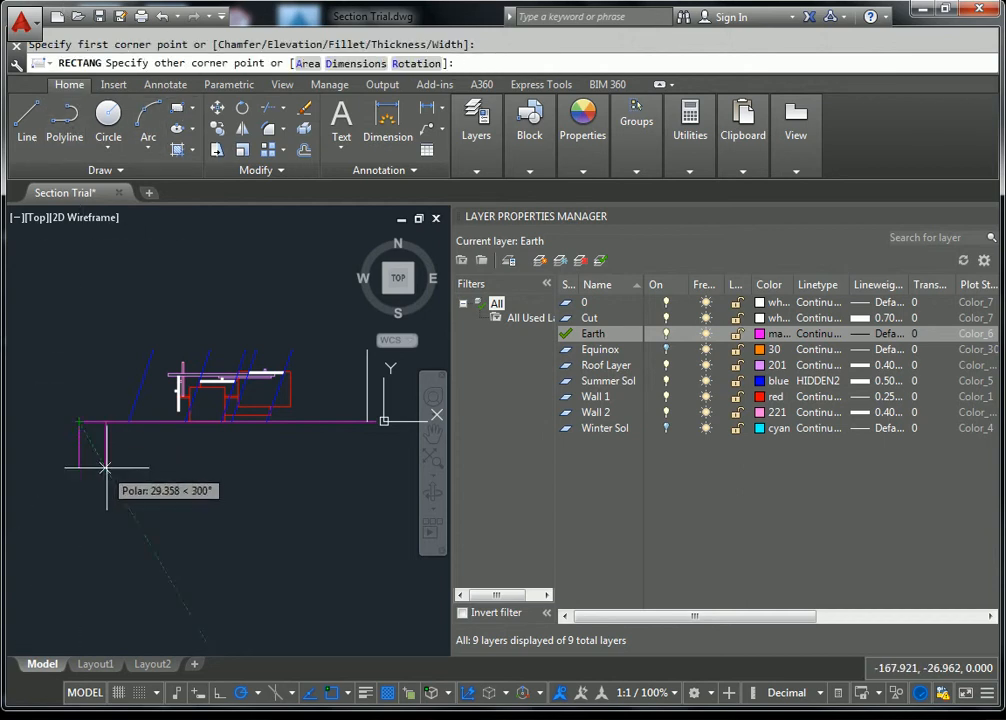
{"action": "scroll", "coordinate": [110, 458], "scroll_direction": "down", "scroll_amount": 3}
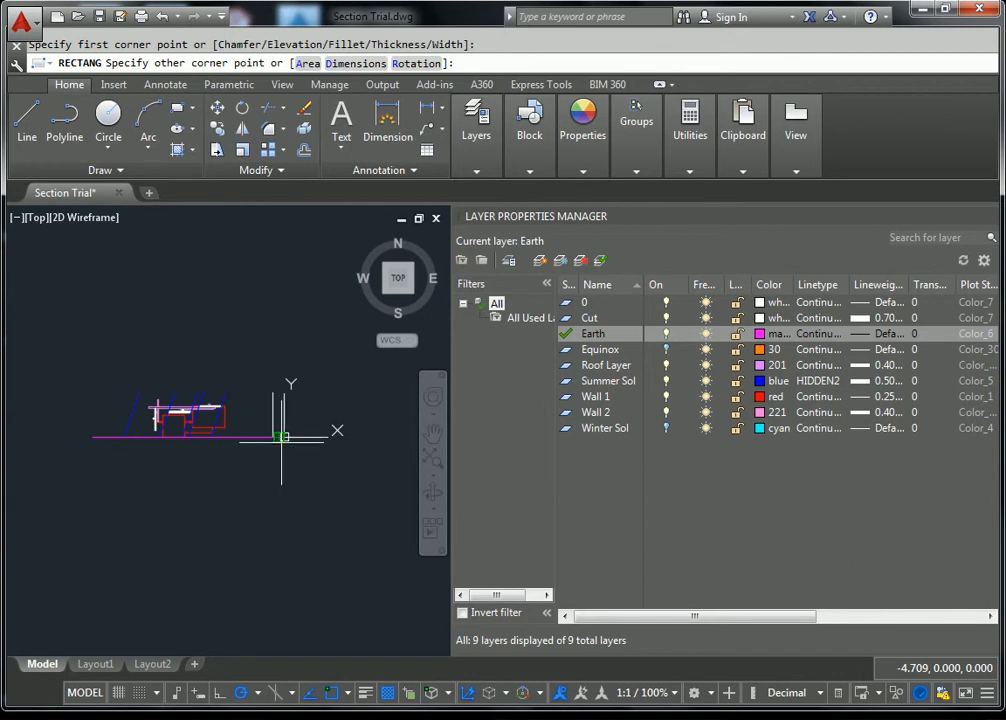
{"action": "left_click", "coordinate": [281, 460]}
{"action": "scroll", "coordinate": [146, 448], "scroll_direction": "up", "scroll_amount": 2}
{"action": "middle_click_drag", "start_coordinate": [146, 448], "coordinate": [130, 452]}
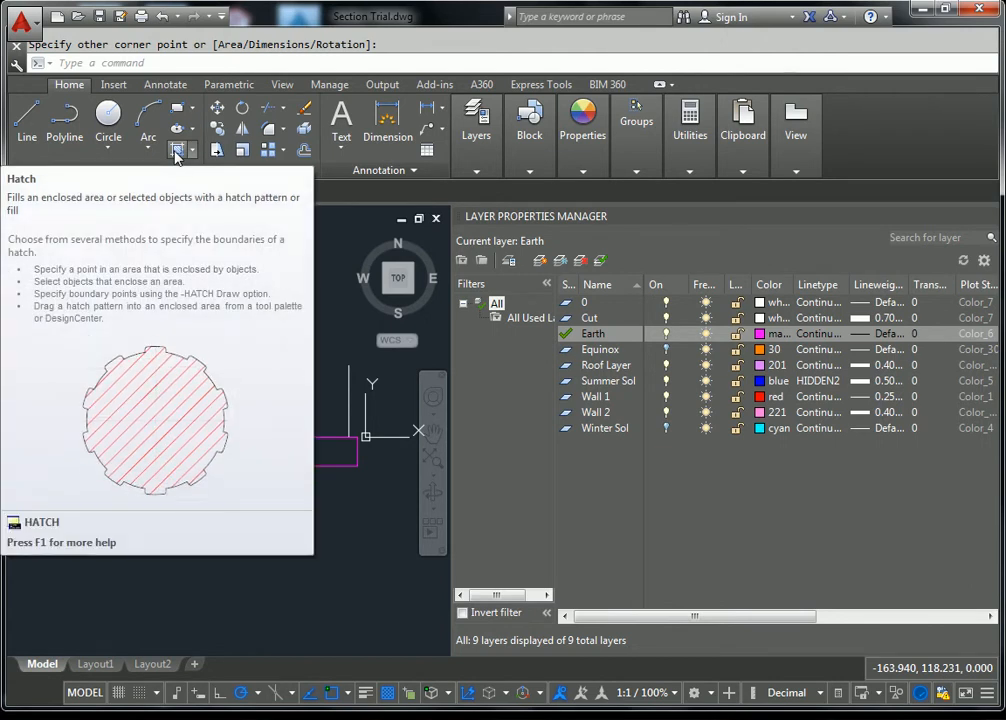
- Start a hatch and apply it to the ground rectangle by selecting the rectangle as the boundary object
{"action": "left_click", "coordinate": [176, 152]}
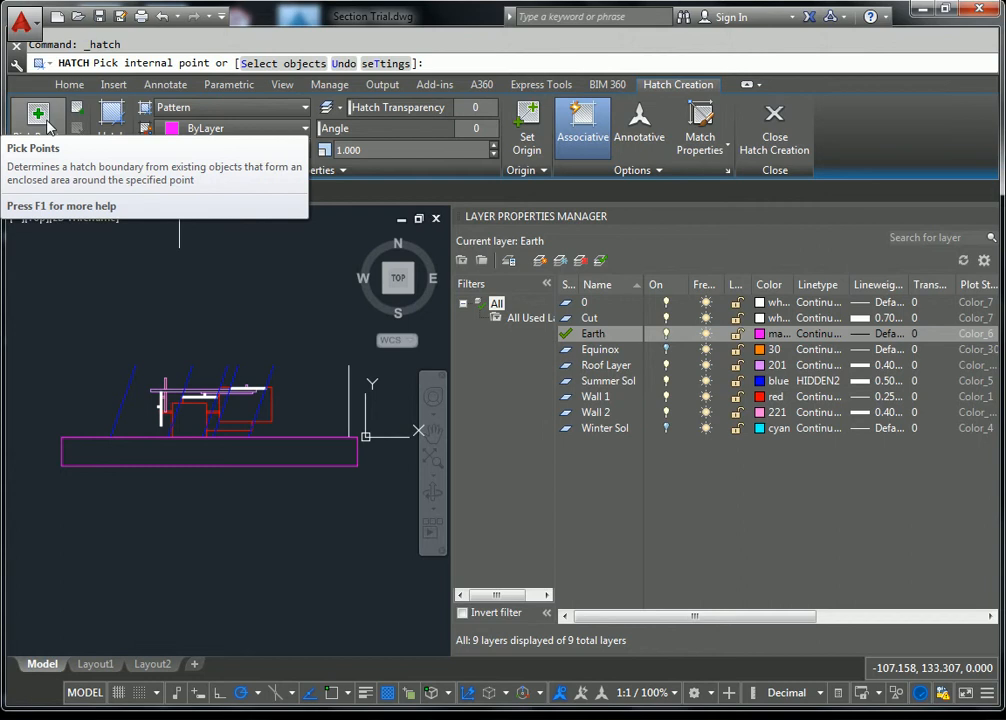
{"action": "left_click", "coordinate": [77, 108]}
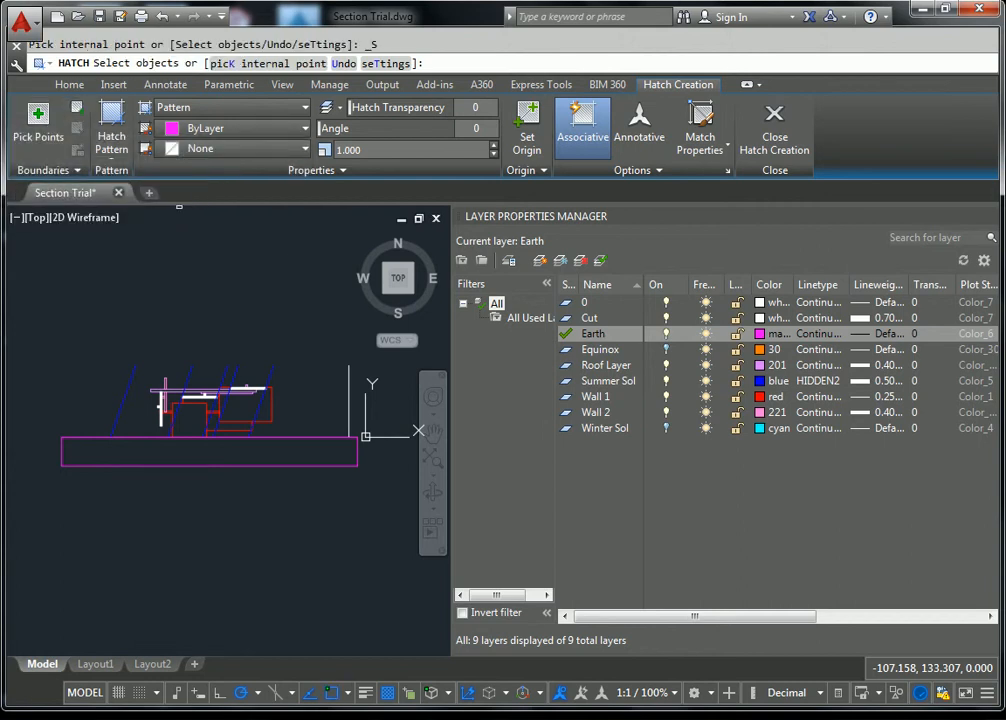
{"action": "left_click", "coordinate": [187, 466]}
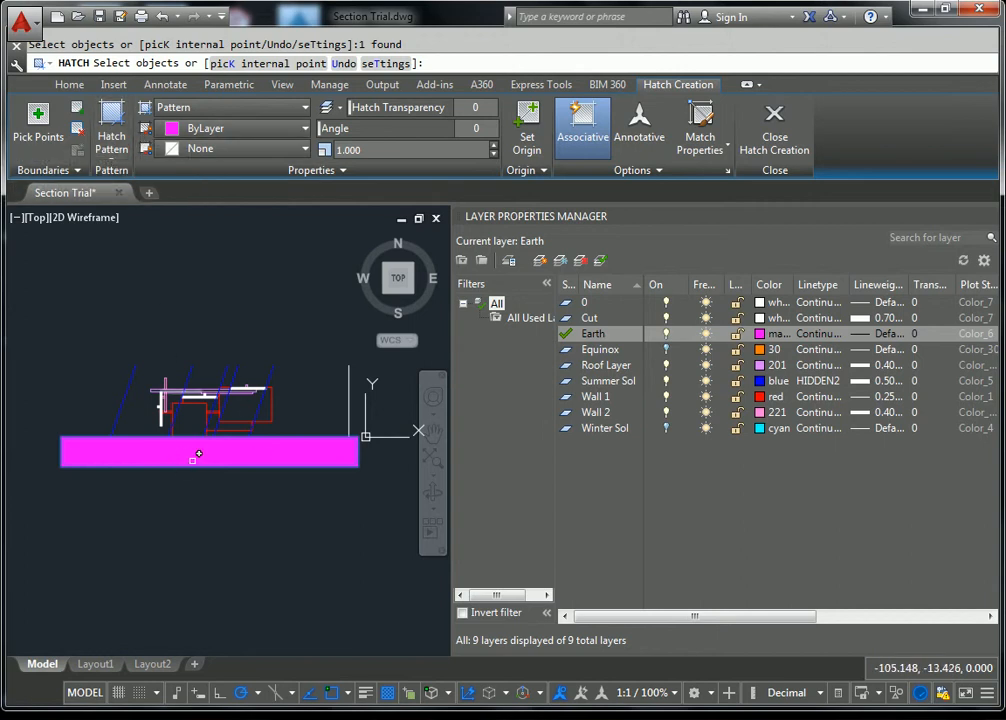
- Try the ANSI31 and ANSI33 patterns on the ground hatch and inspect them up close
{"action": "scroll", "coordinate": [190, 457], "scroll_direction": "up", "scroll_amount": 3}
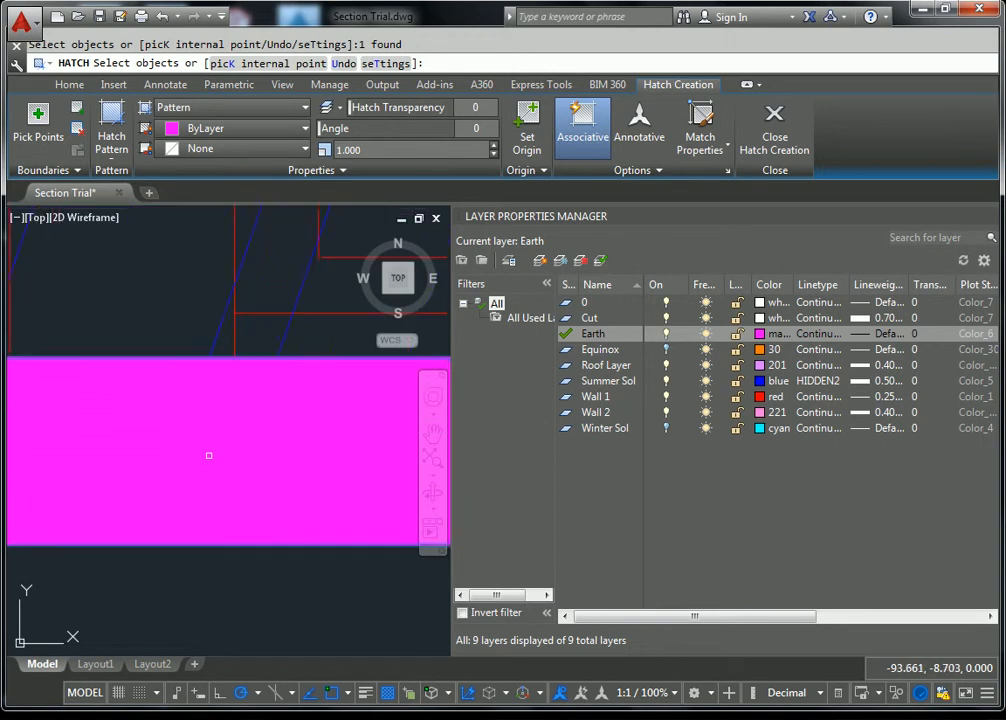
{"action": "left_click", "coordinate": [115, 148]}
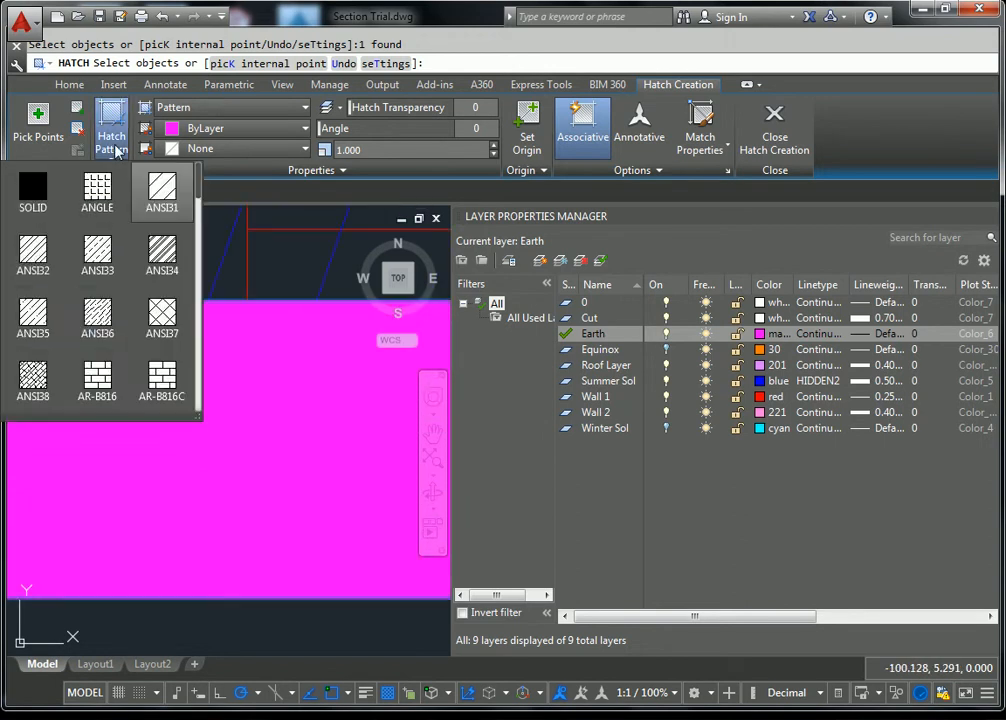
{"action": "left_click", "coordinate": [161, 186]}
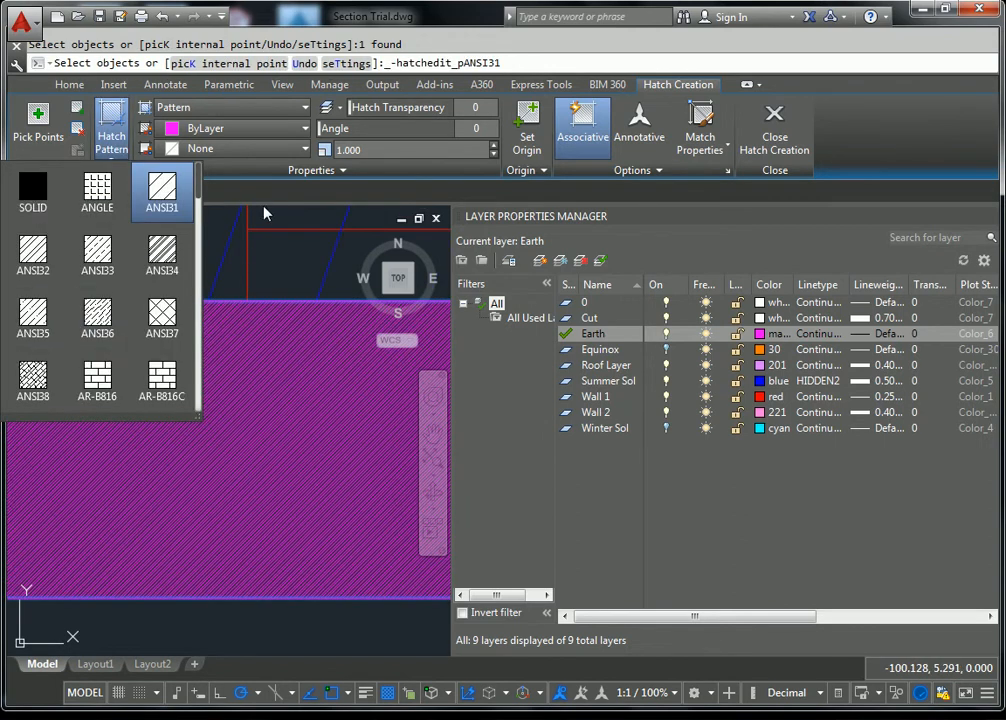
{"action": "left_click", "coordinate": [115, 148]}
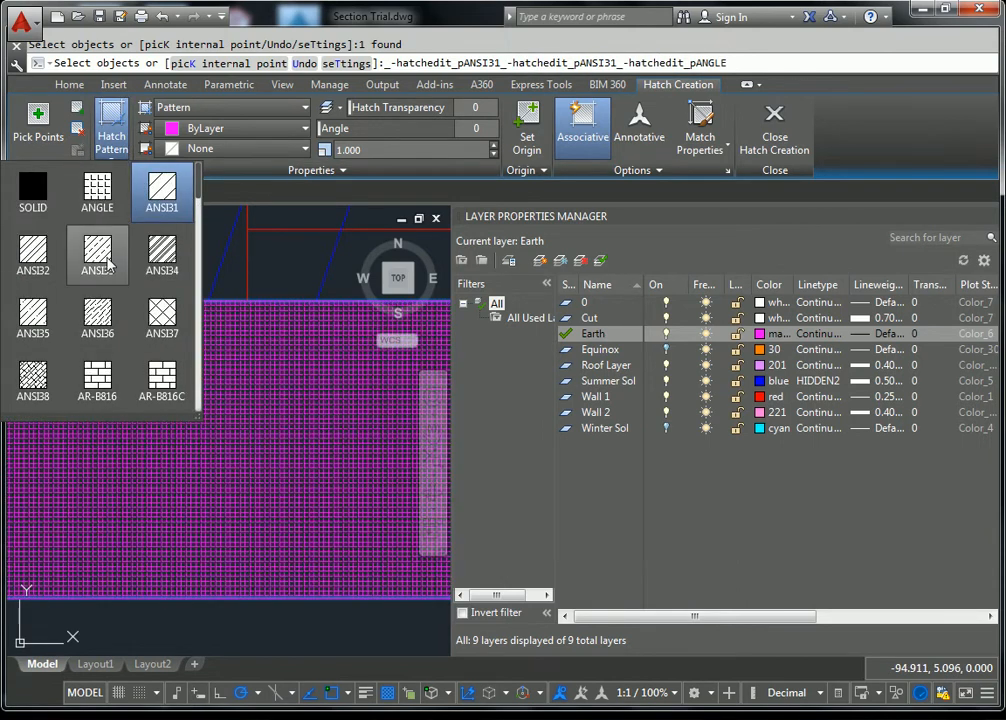
{"action": "left_click", "coordinate": [98, 252]}
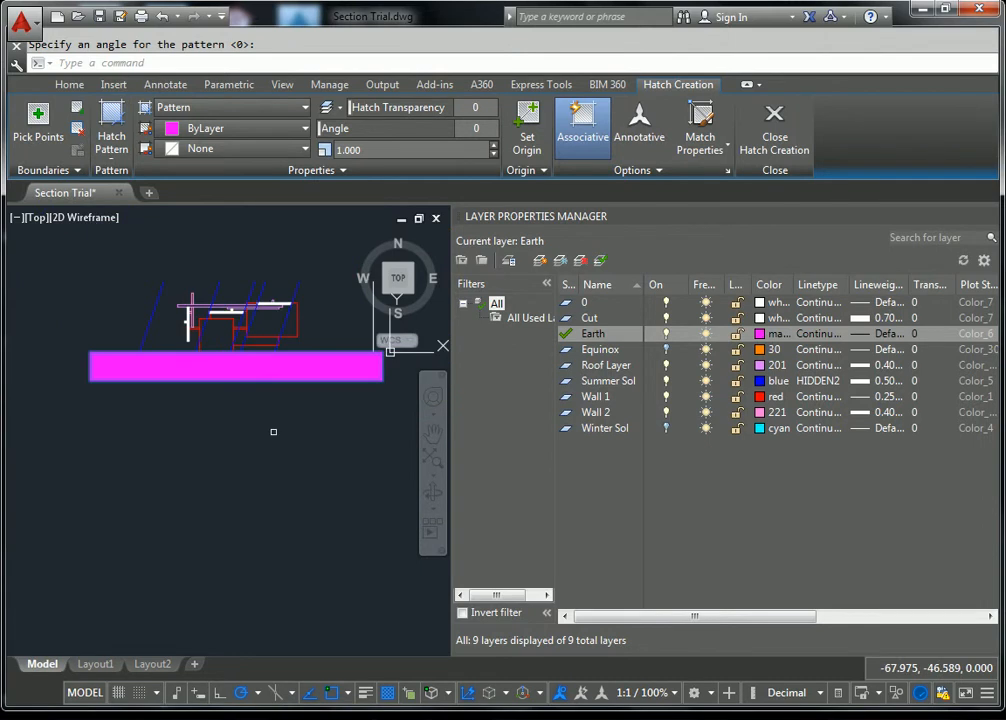
{"action": "scroll", "coordinate": [215, 362], "scroll_direction": "up", "scroll_amount": 6}
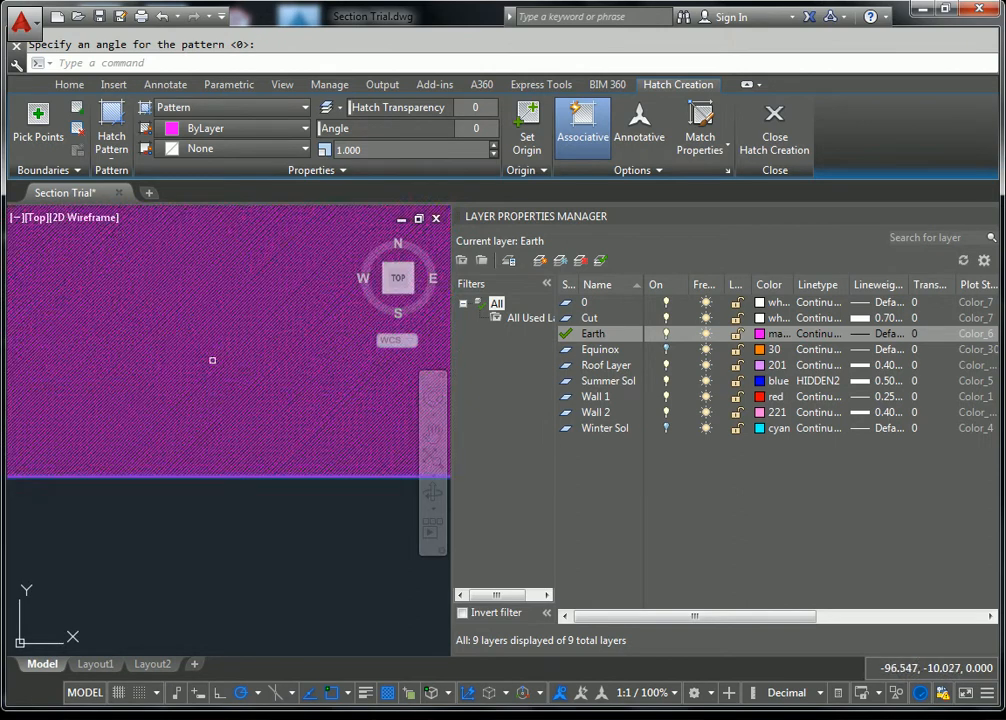
{"action": "scroll", "coordinate": [202, 369], "scroll_direction": "up", "scroll_amount": 2}
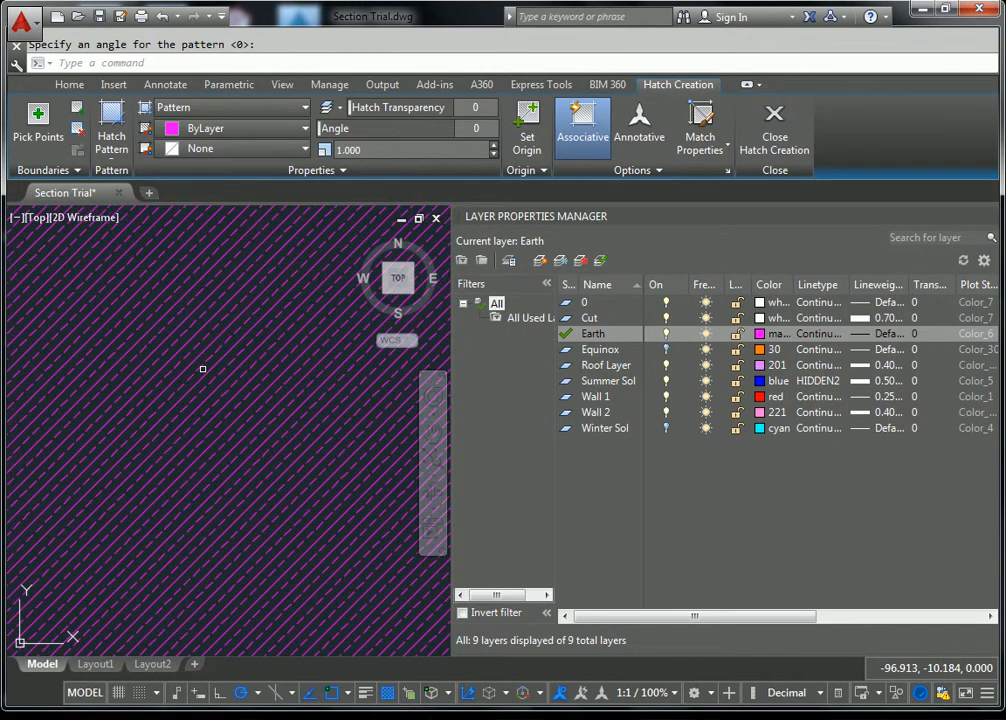
{"action": "scroll", "coordinate": [190, 380], "scroll_direction": "down", "scroll_amount": 8}
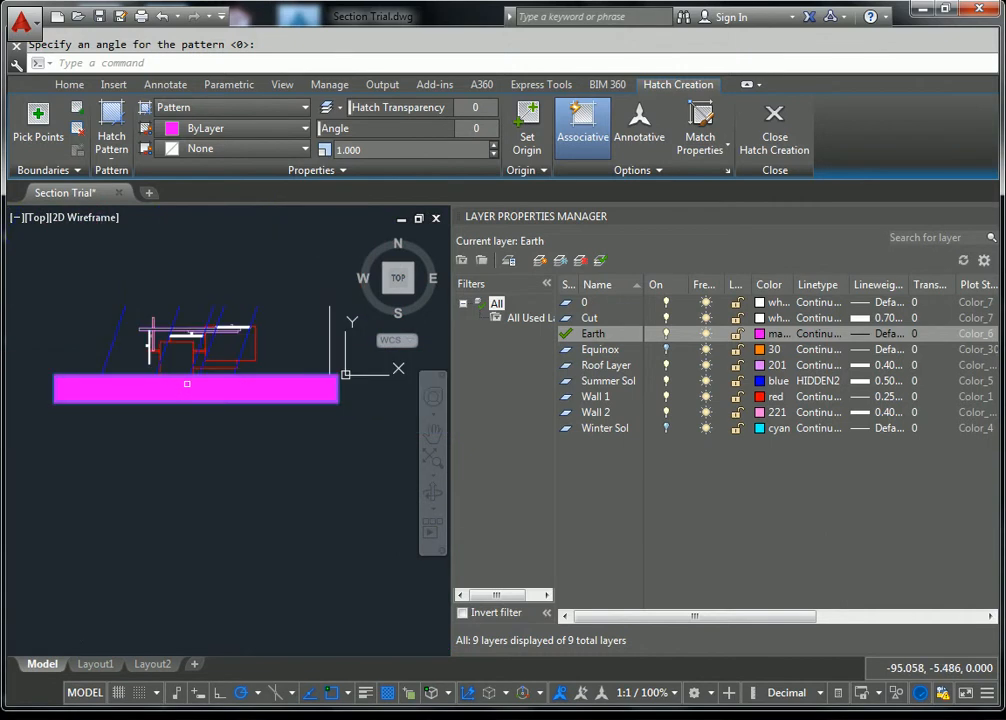
- Change the ground hatch to the SOLID pattern and finish editing the hatch
{"action": "left_click", "coordinate": [115, 138]}
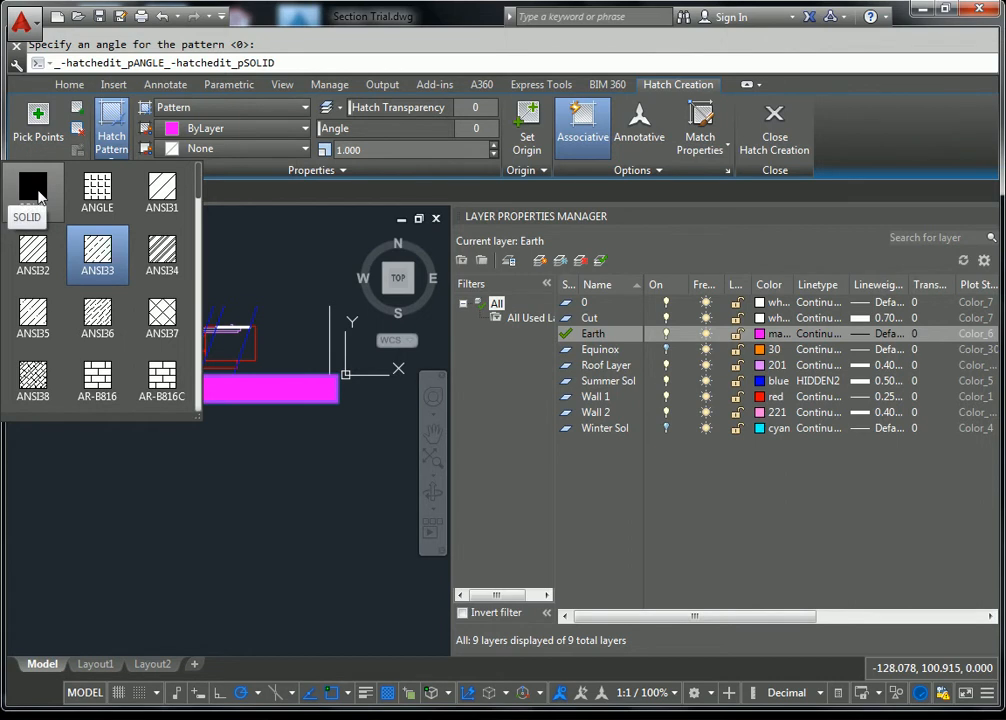
{"action": "left_click", "coordinate": [33, 188]}
{"action": "scroll", "coordinate": [180, 378], "scroll_direction": "up", "scroll_amount": 8}
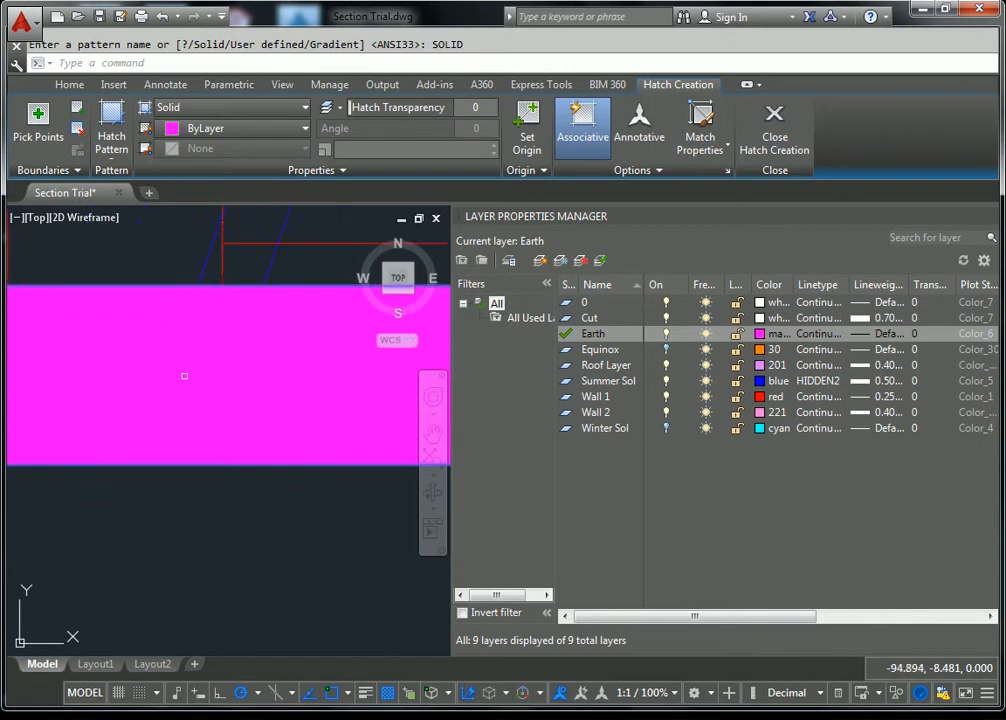
{"action": "scroll", "coordinate": [180, 378], "scroll_direction": "up", "scroll_amount": 3}
{"action": "scroll", "coordinate": [192, 374], "scroll_direction": "down", "scroll_amount": 5}
{"action": "scroll", "coordinate": [192, 374], "scroll_direction": "down", "scroll_amount": 2}
{"action": "scroll", "coordinate": [213, 360], "scroll_direction": "up", "scroll_amount": 1}
{"action": "key", "text": "Escape"}
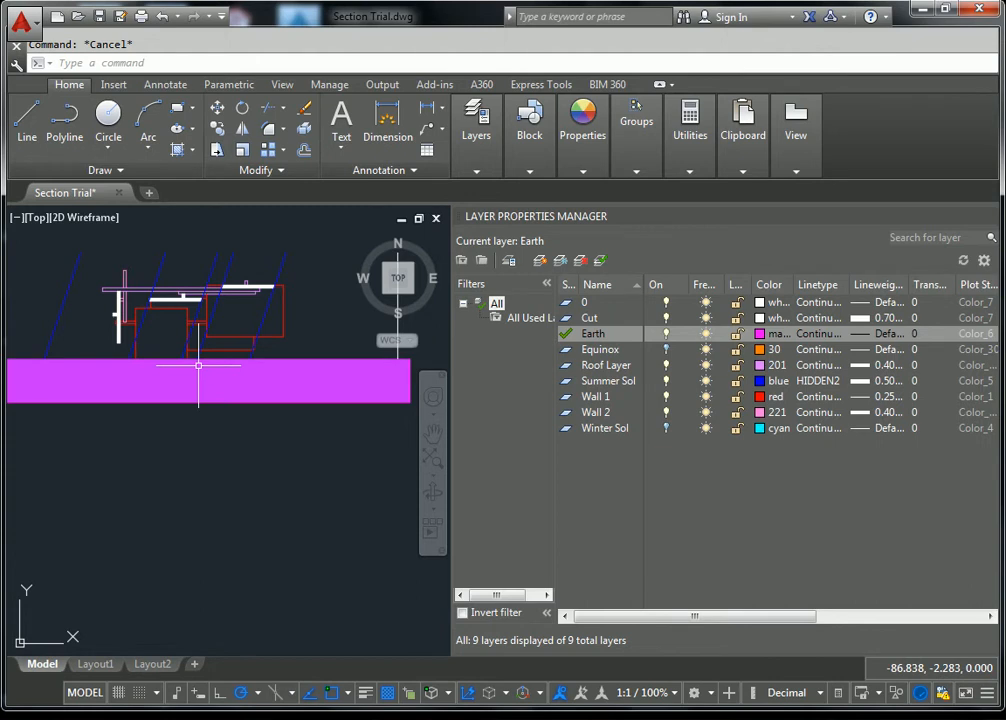
- Preview the plot of Layout1 to check the solid ground fill, and close the preview without plotting
{"action": "scroll", "coordinate": [246, 380], "scroll_direction": "down", "scroll_amount": 2}
{"action": "middle_click_drag", "start_coordinate": [251, 371], "coordinate": [248, 376]}
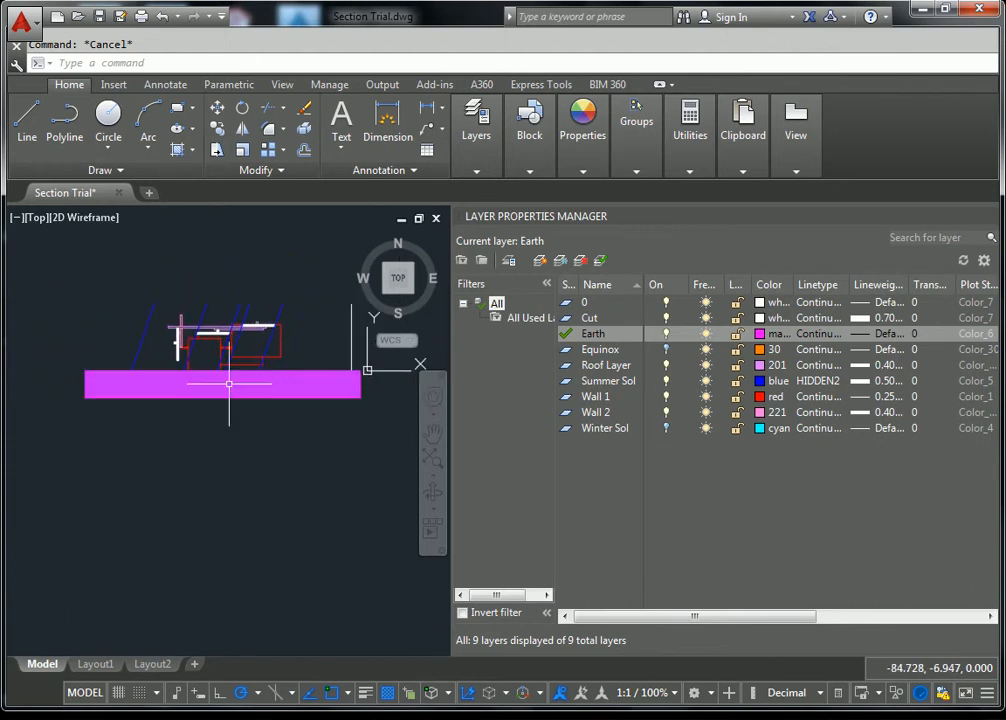
{"action": "left_click", "coordinate": [104, 665]}
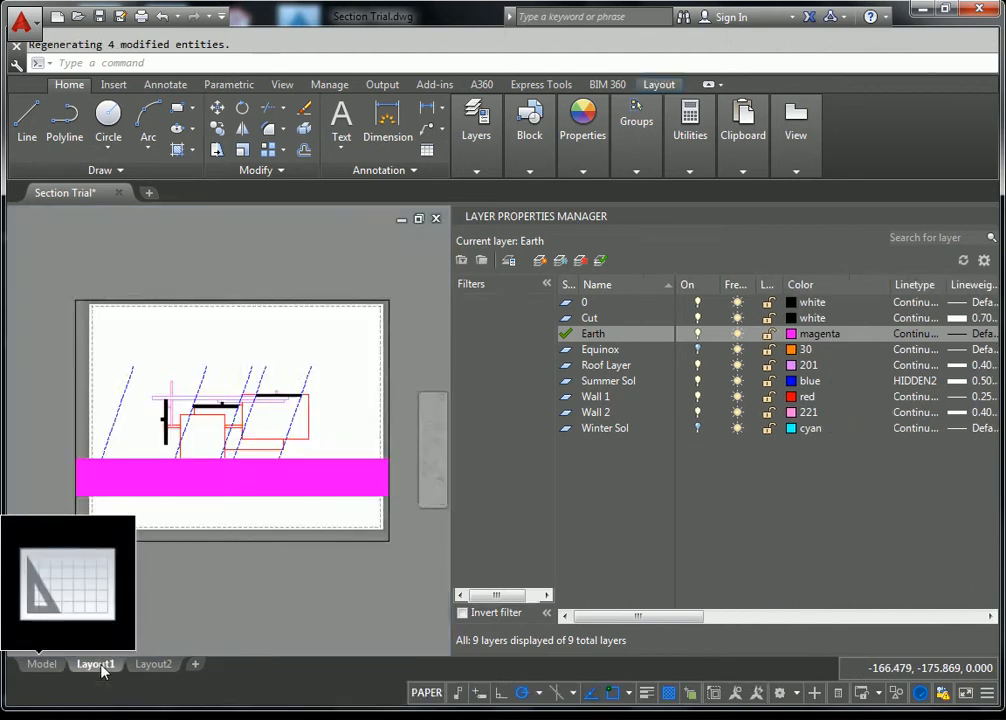
{"action": "right_click", "coordinate": [93, 676]}
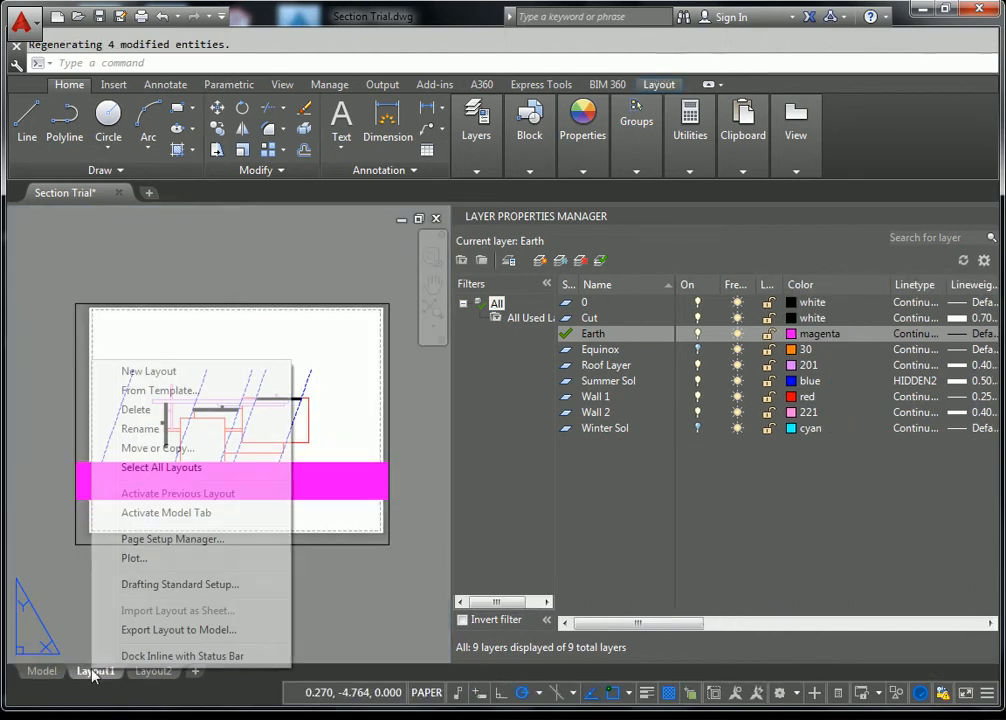
{"action": "left_click", "coordinate": [130, 556]}
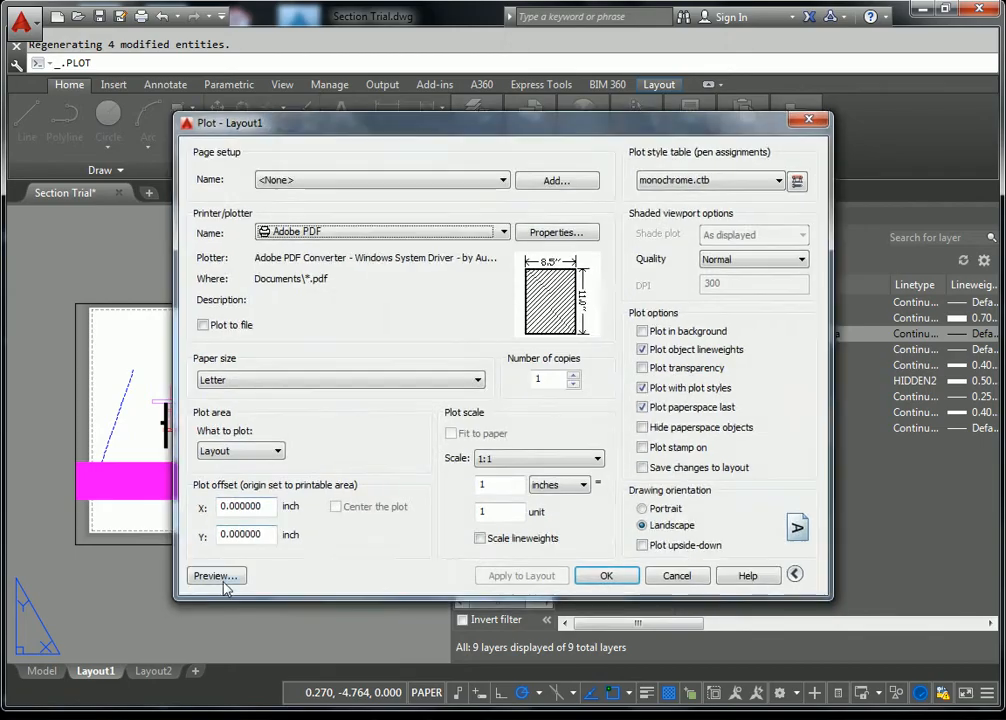
{"action": "left_click", "coordinate": [222, 574]}
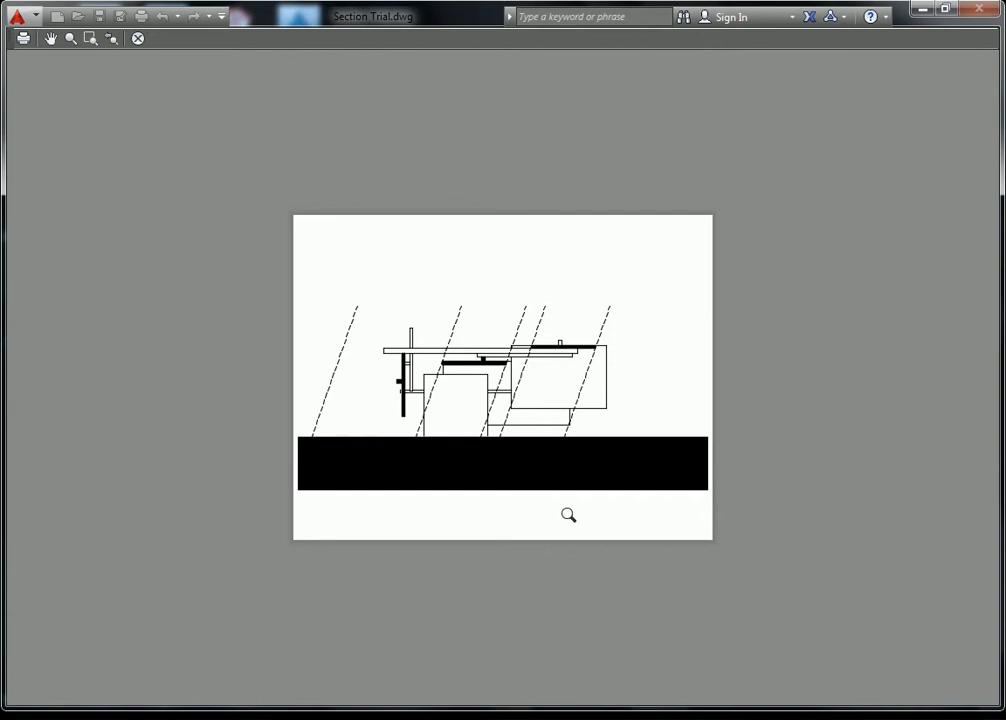
{"action": "key", "text": "Escape"}
{"action": "key", "text": "Escape"}
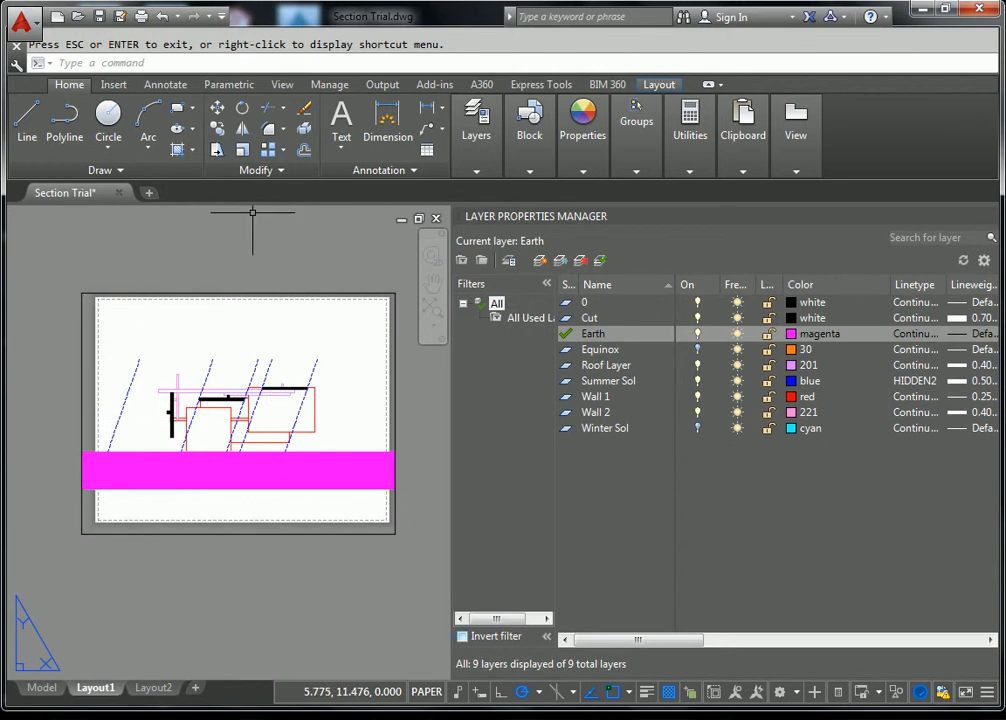
- Open Layout1's page setup for modification and try the Grayscale.ctb plot style table
{"action": "right_click", "coordinate": [103, 690]}
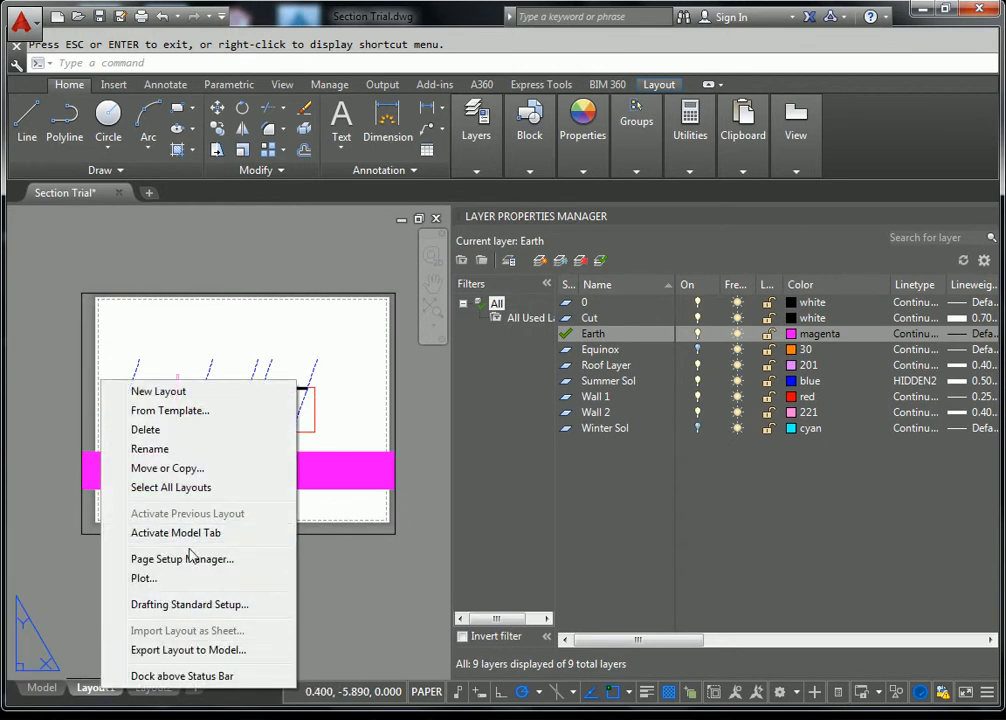
{"action": "left_click", "coordinate": [183, 559]}
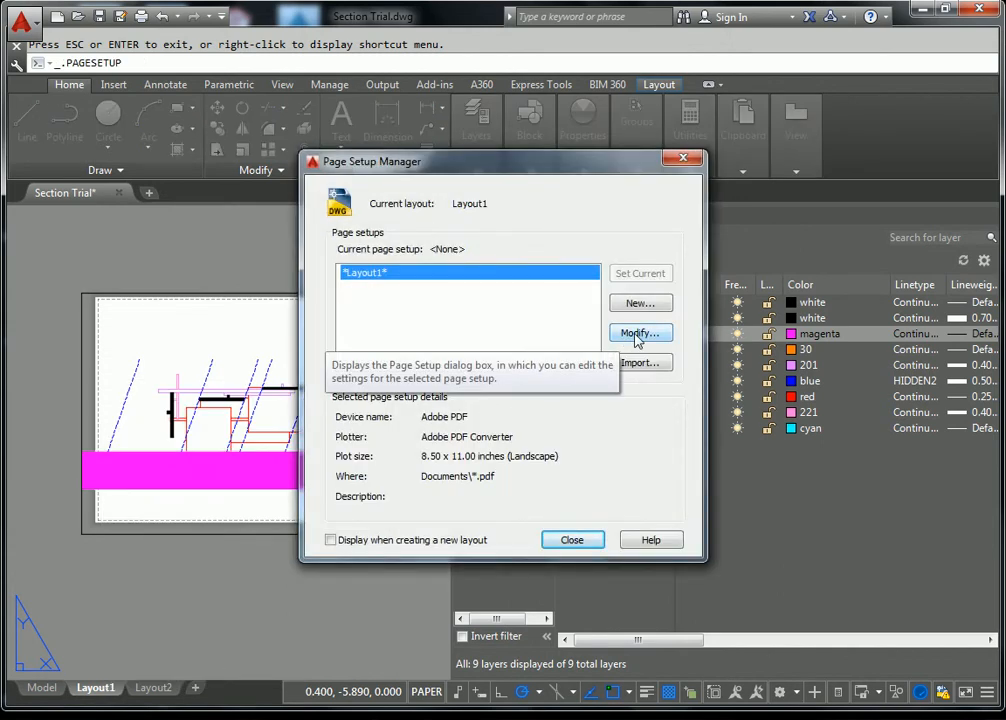
{"action": "left_click", "coordinate": [630, 334]}
{"action": "left_click", "coordinate": [700, 181]}
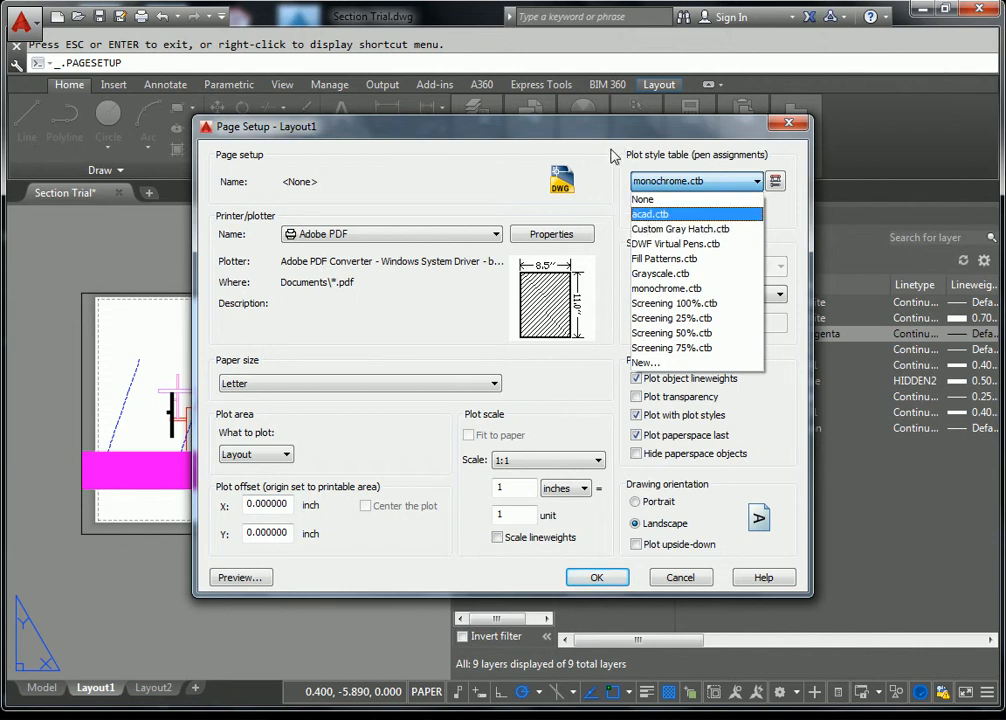
{"action": "left_click", "coordinate": [733, 180]}
{"action": "left_click", "coordinate": [735, 178]}
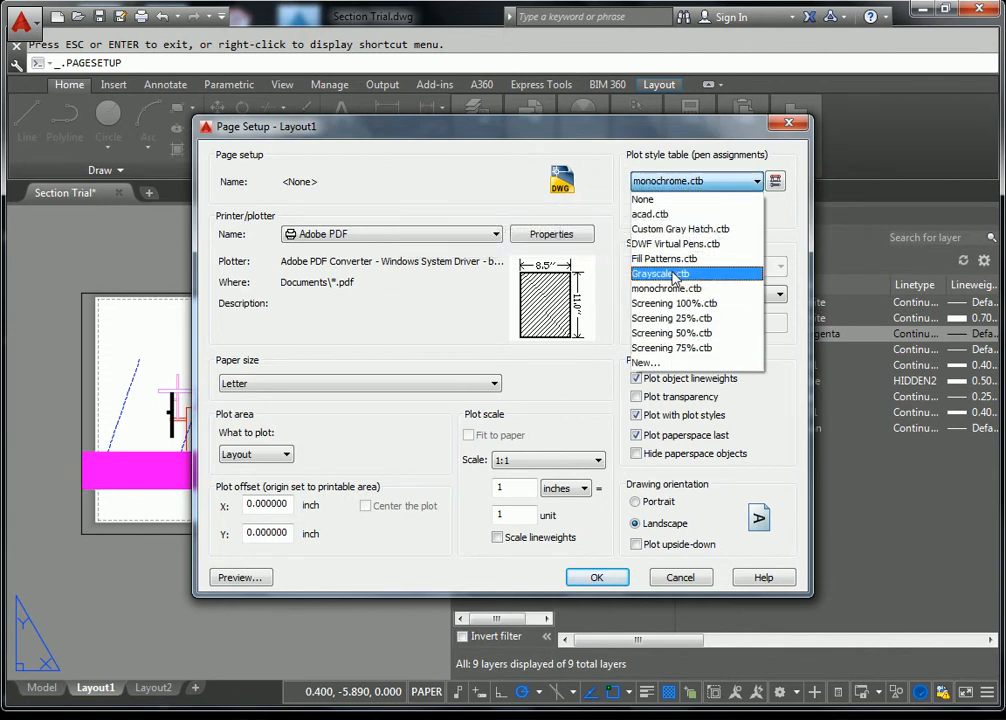
{"action": "left_click", "coordinate": [672, 274]}
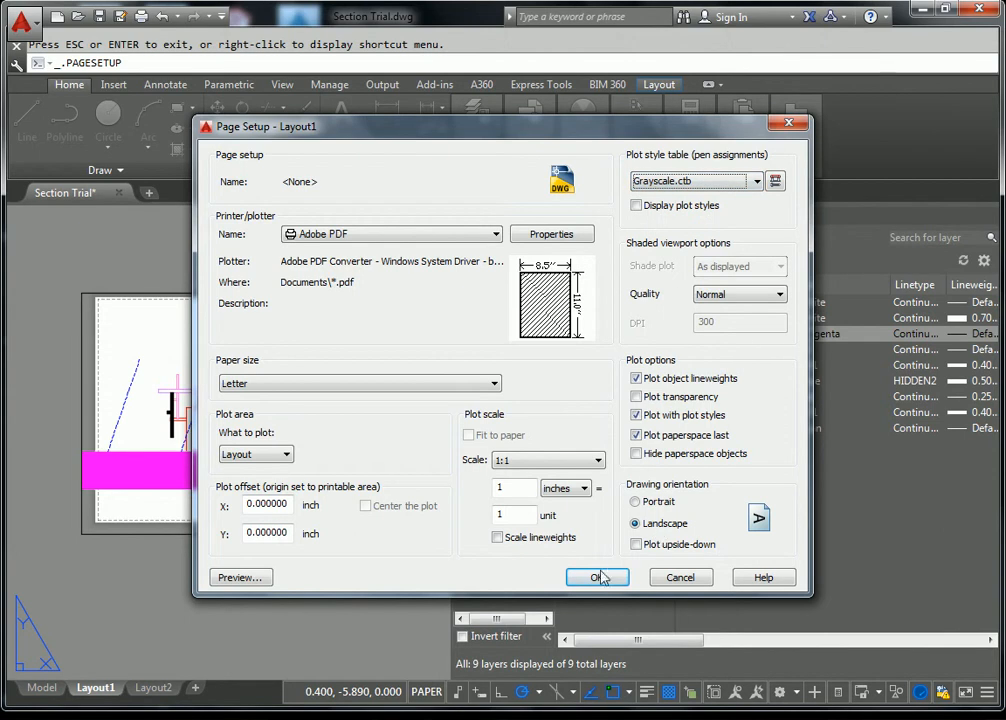
- Preview the layout with the grayscale plot style, inspect the lines and ground up close, and leave the preview and page setup
{"action": "left_click", "coordinate": [255, 574]}
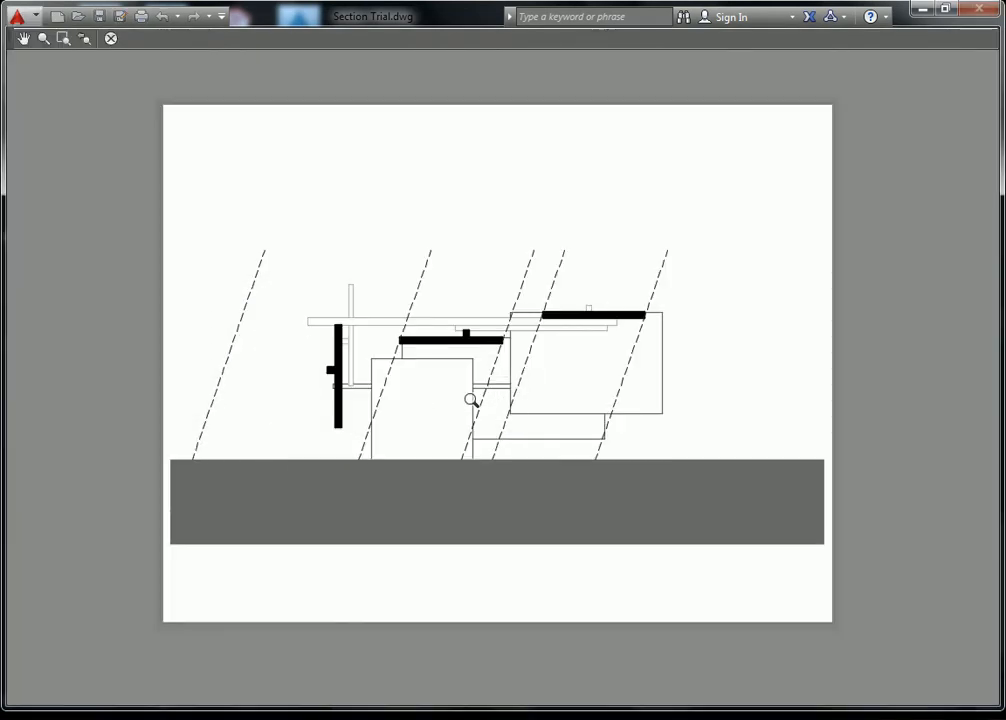
{"action": "scroll", "coordinate": [340, 385], "scroll_direction": "up", "scroll_amount": 10}
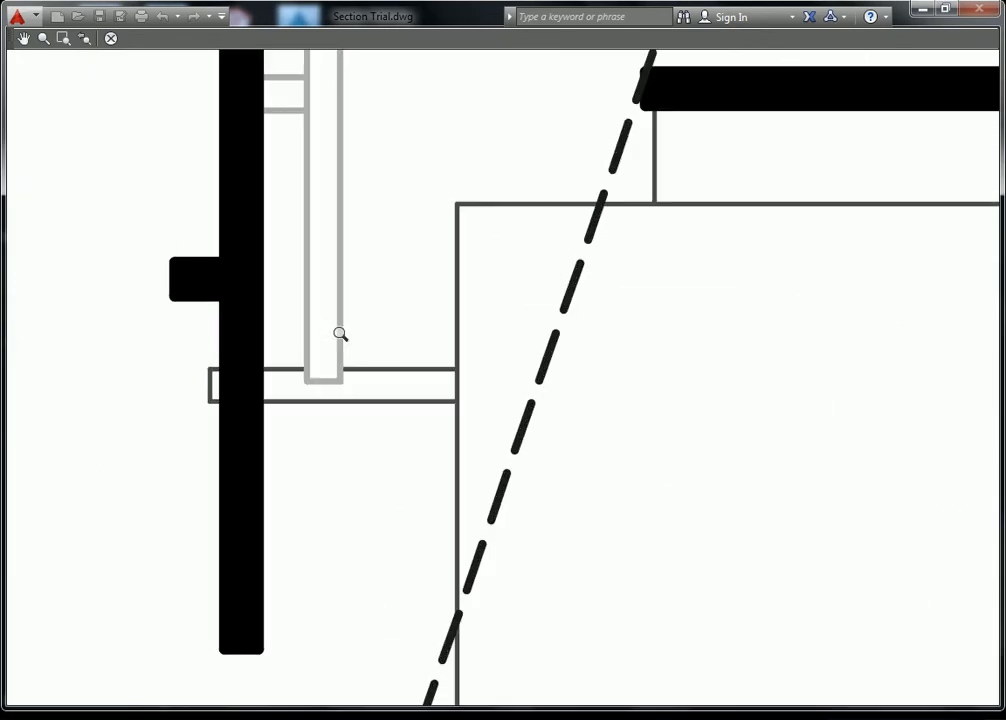
{"action": "scroll", "coordinate": [364, 356], "scroll_direction": "down", "scroll_amount": 10}
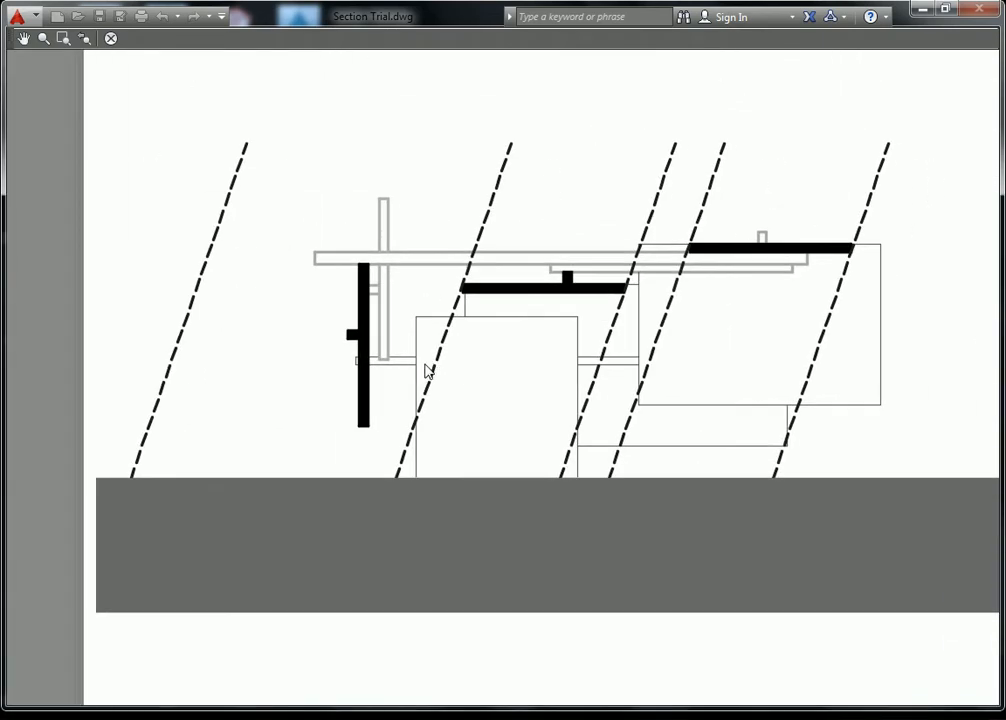
{"action": "left_click_drag", "start_coordinate": [545, 372], "coordinate": [441, 374]}
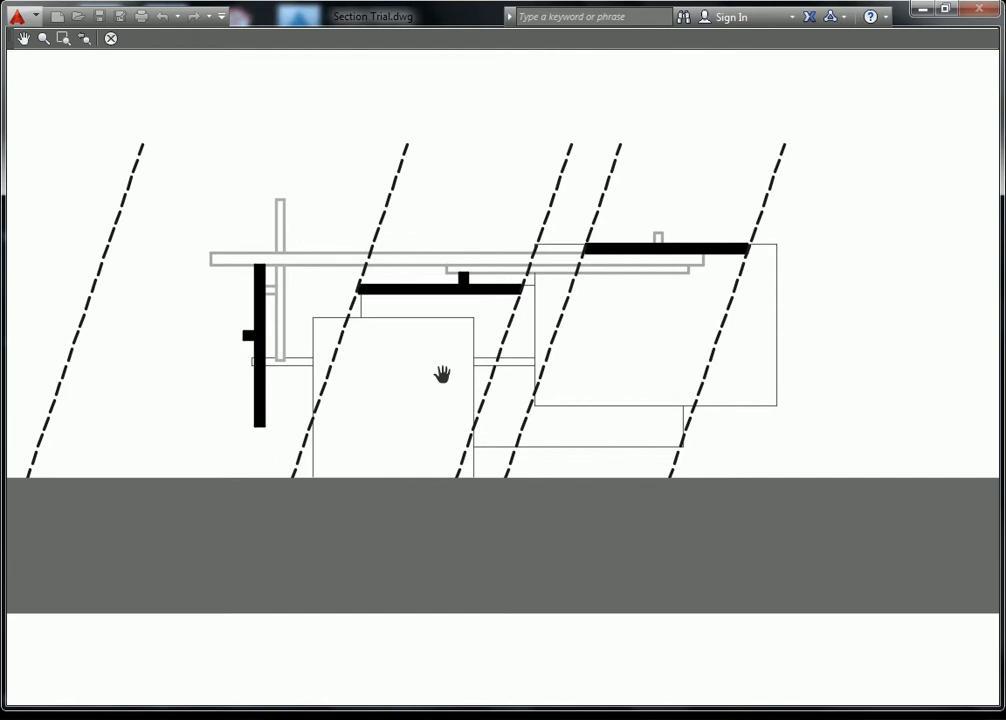
{"action": "key", "text": "Escape"}
{"action": "key", "text": "Escape"}
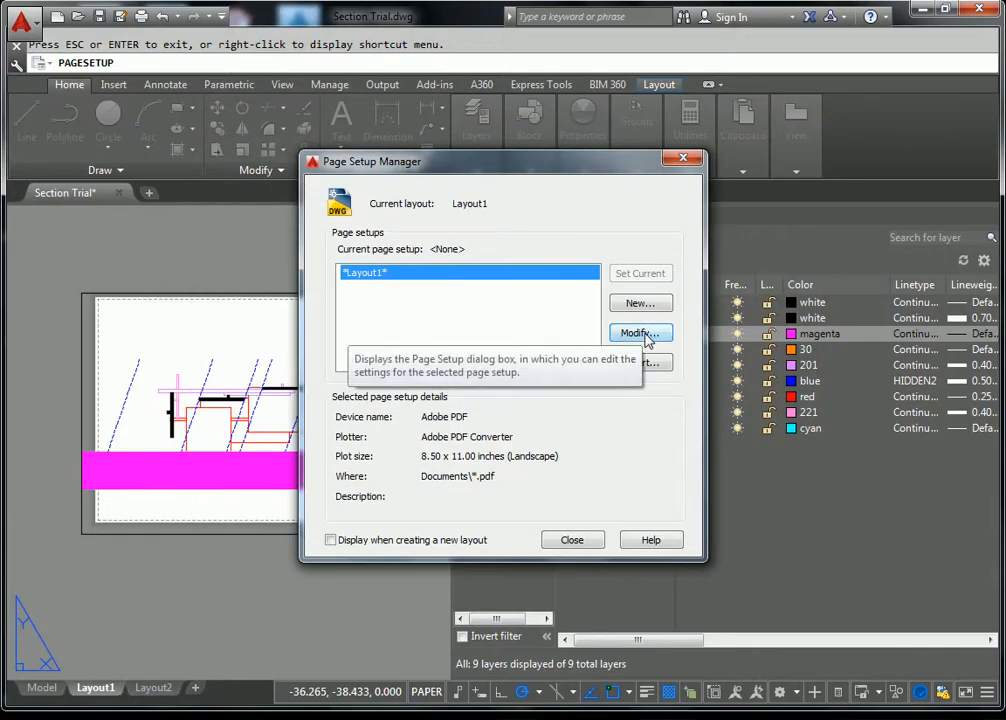
- Create a color-dependent plot style table from scratch named Custom Gray 2 for Layout1 and open it in the Plot Style Table Editor
{"action": "left_click", "coordinate": [604, 331]}
{"action": "left_click", "coordinate": [673, 182]}
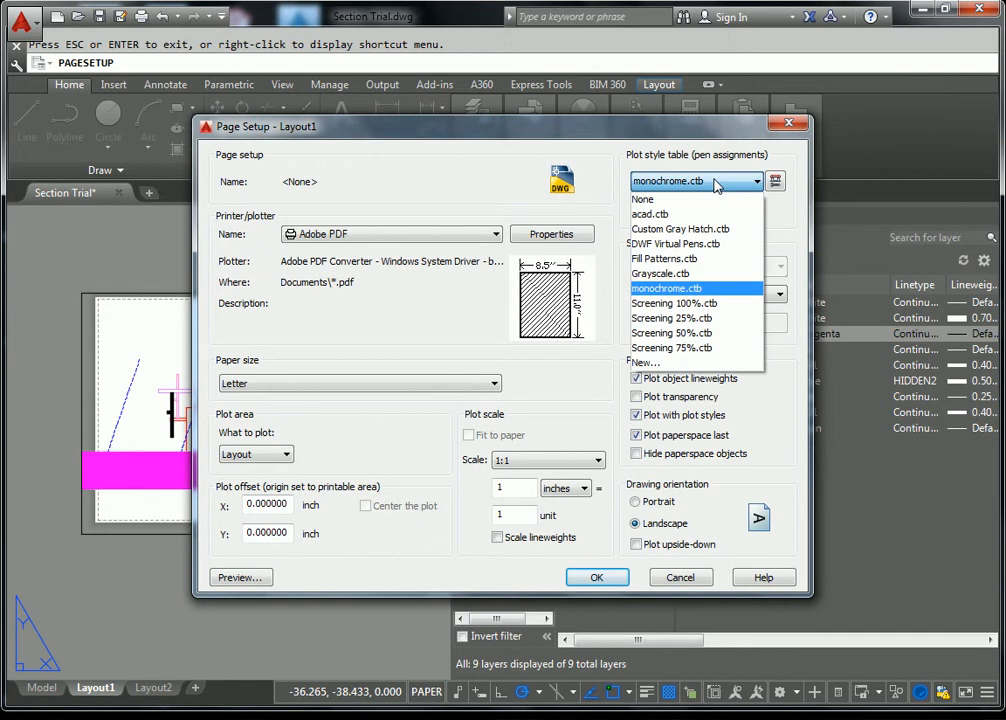
{"action": "left_click", "coordinate": [651, 366]}
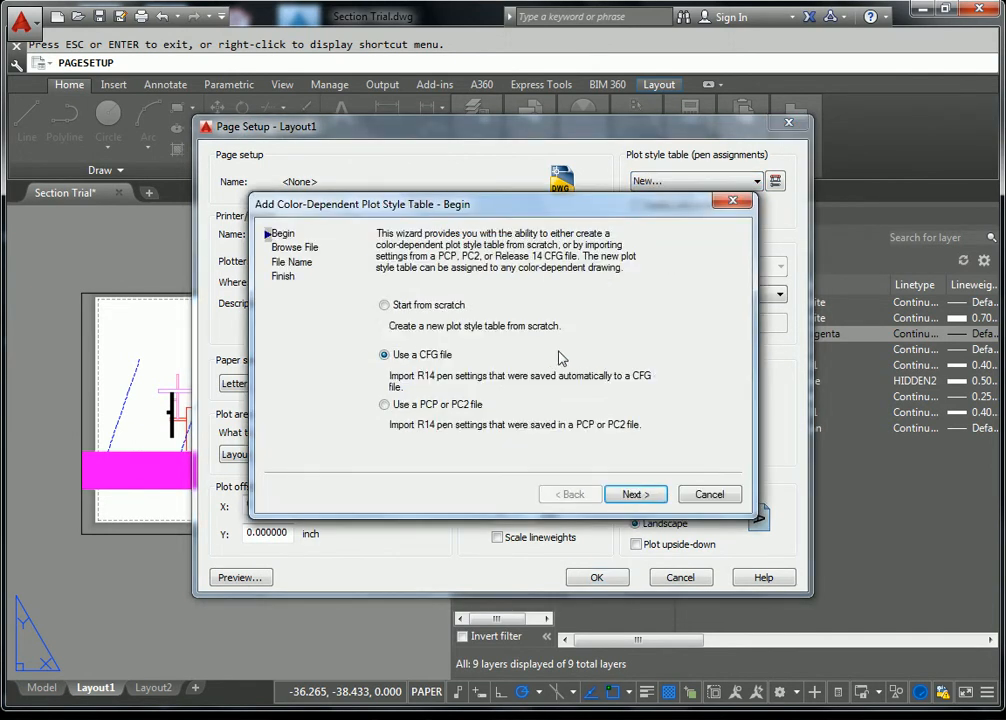
{"action": "left_click", "coordinate": [402, 306]}
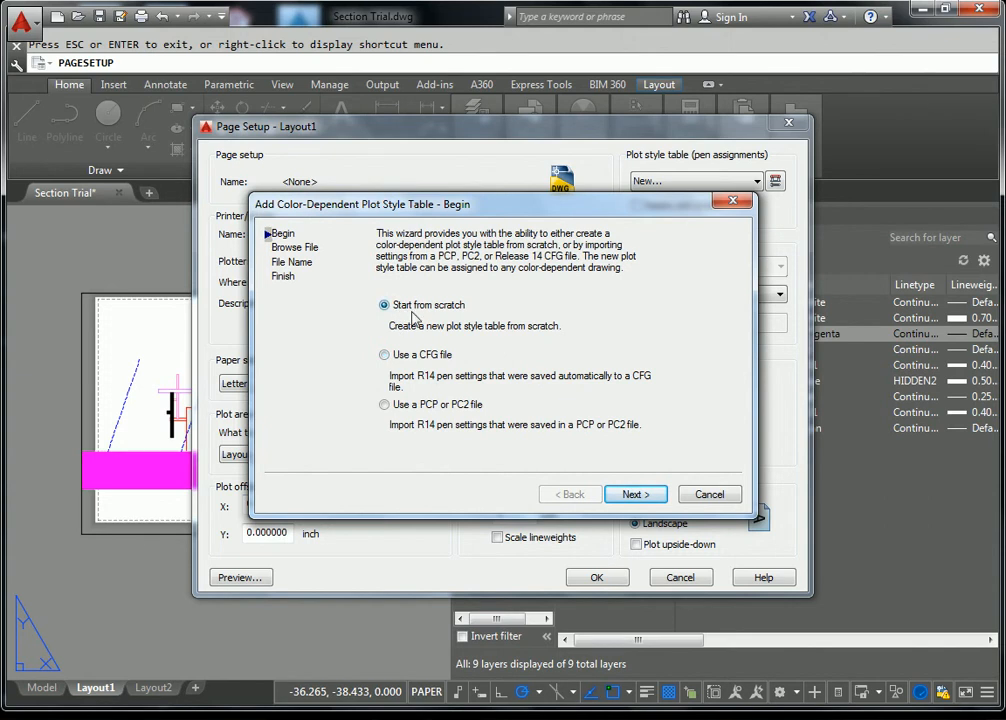
{"action": "left_click", "coordinate": [636, 495]}
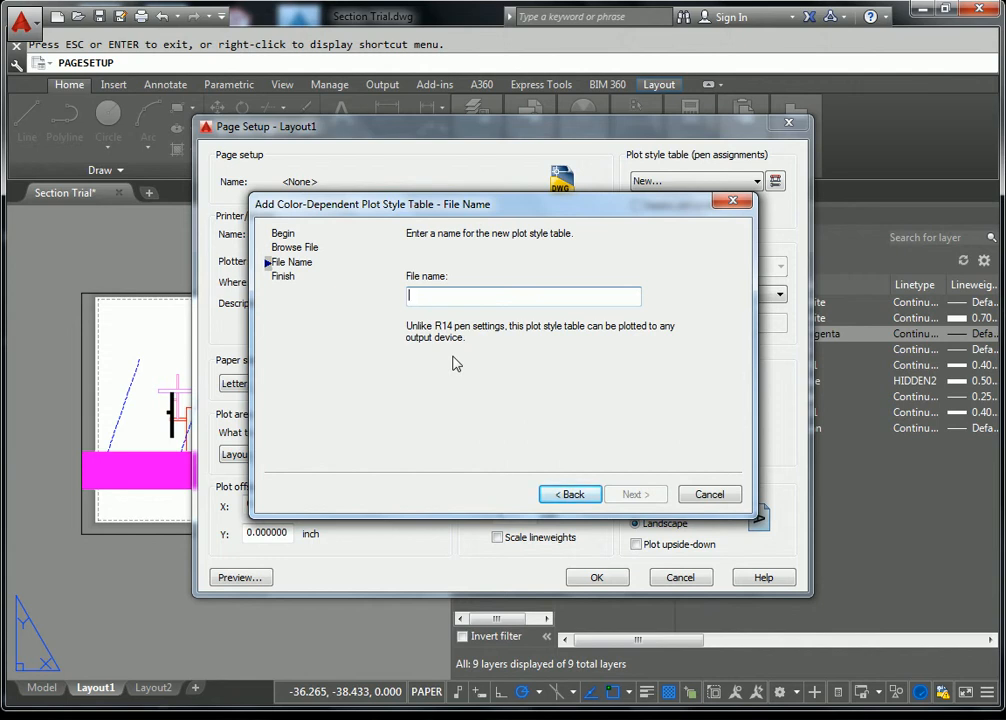
{"action": "type", "text": "Custom Gray 2"}
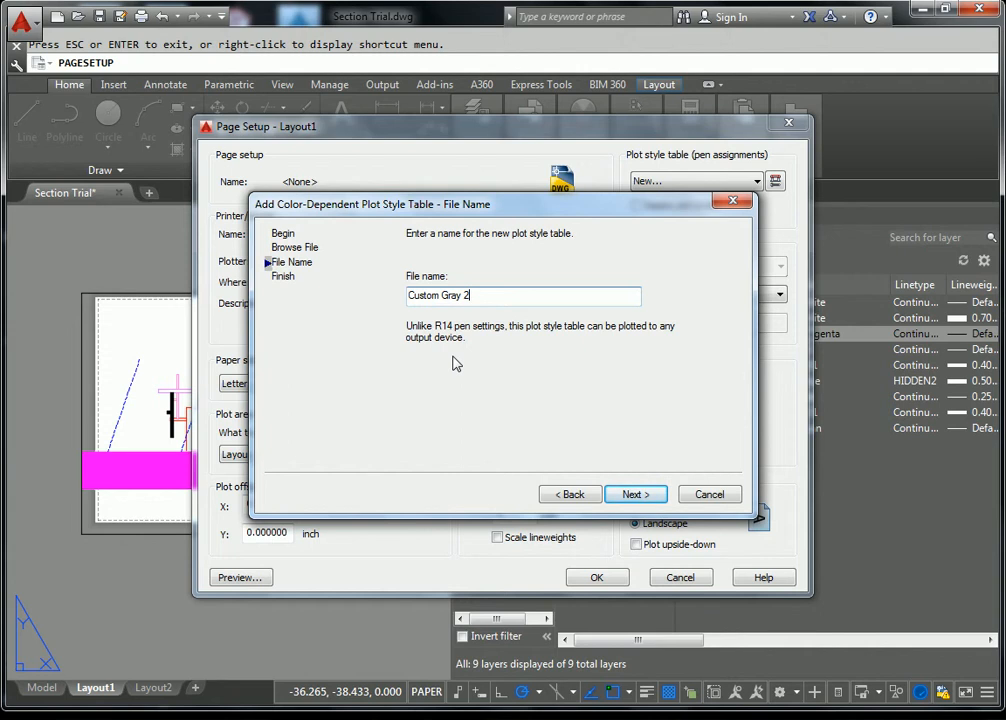
{"action": "left_click", "coordinate": [637, 496]}
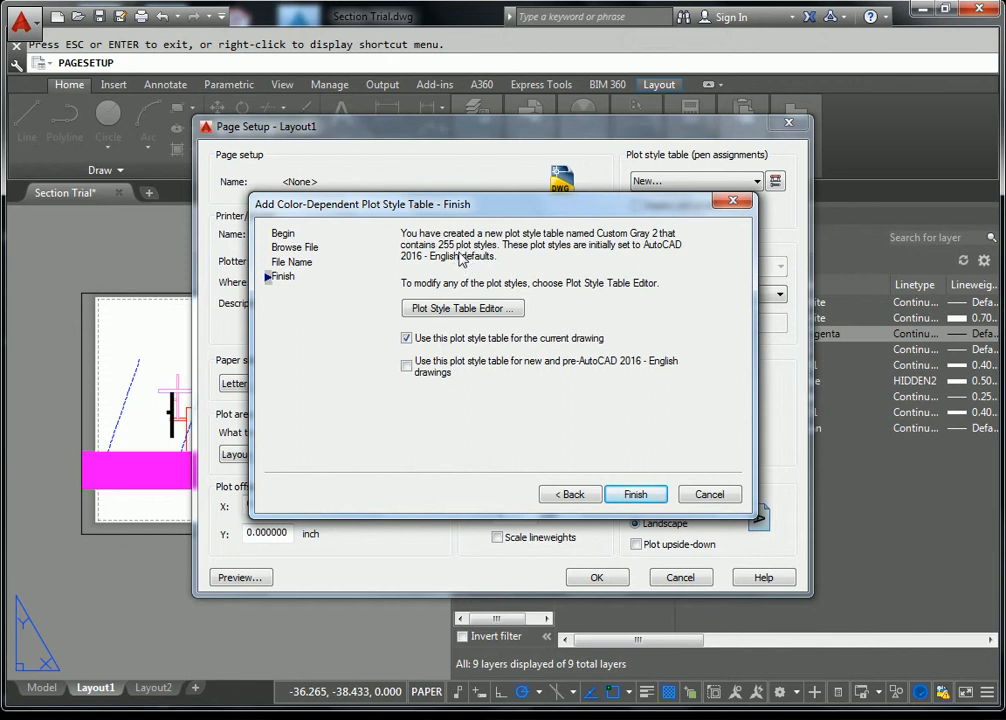
{"action": "left_click", "coordinate": [474, 311]}
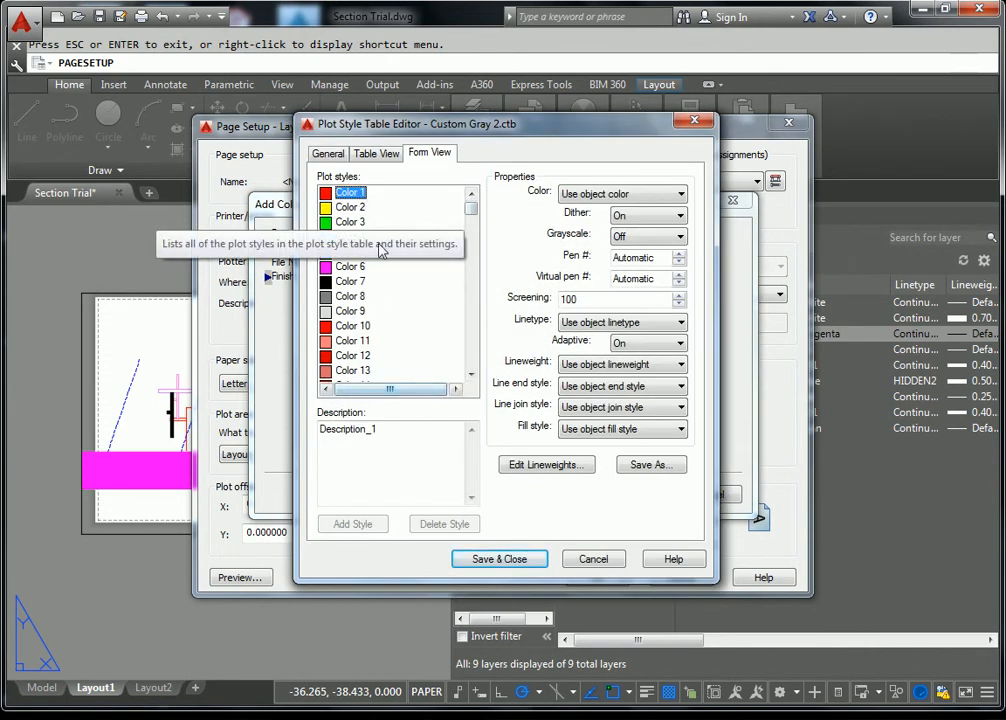
- Look through the plot style list, checking the basic colors Color 1 to Color 9 and the numbered colors further down
{"action": "left_click_drag", "start_coordinate": [475, 207], "coordinate": [473, 205]}
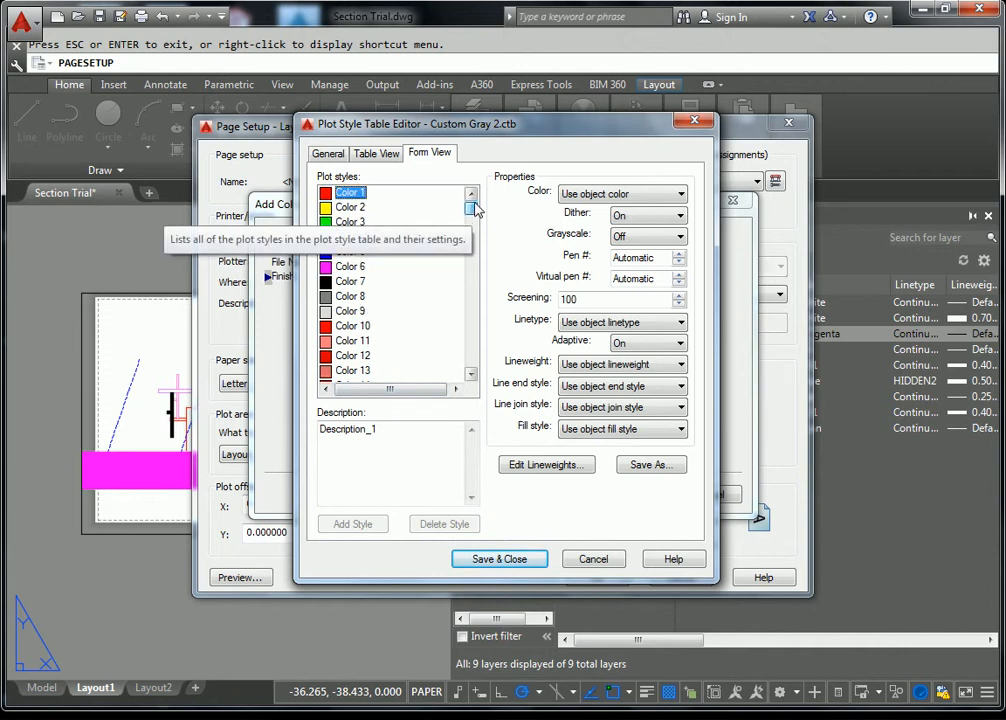
{"action": "left_click", "coordinate": [340, 312]}
{"action": "left_click", "coordinate": [338, 192]}
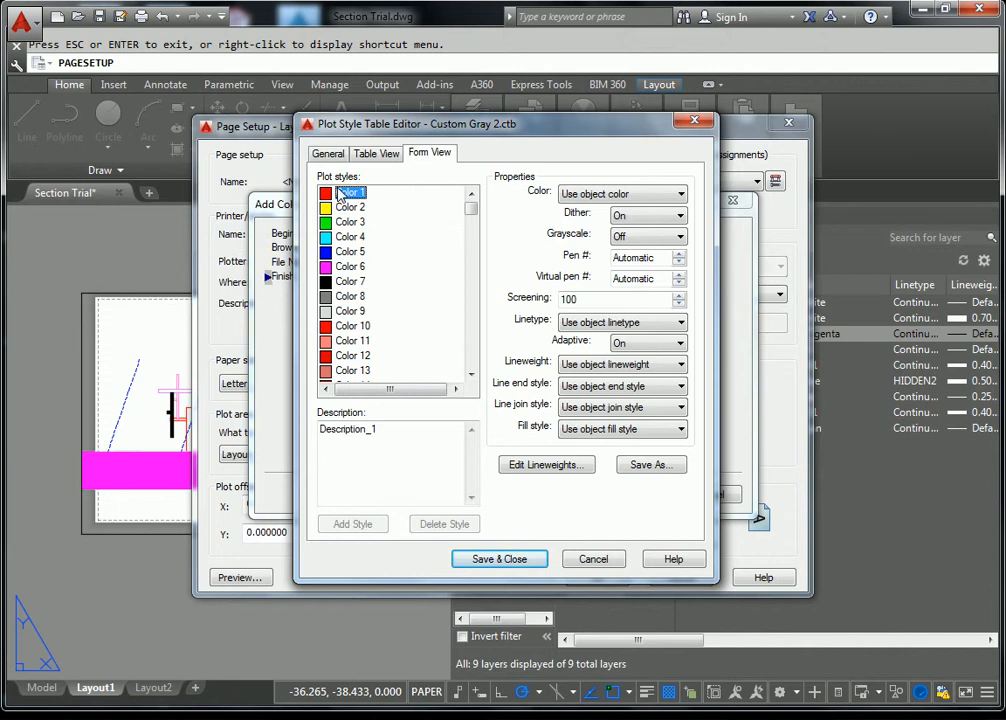
{"action": "left_click", "coordinate": [352, 311]}
{"action": "scroll", "coordinate": [474, 212], "scroll_direction": "down", "scroll_amount": 1}
{"action": "left_click_drag", "start_coordinate": [476, 221], "coordinate": [474, 204]}
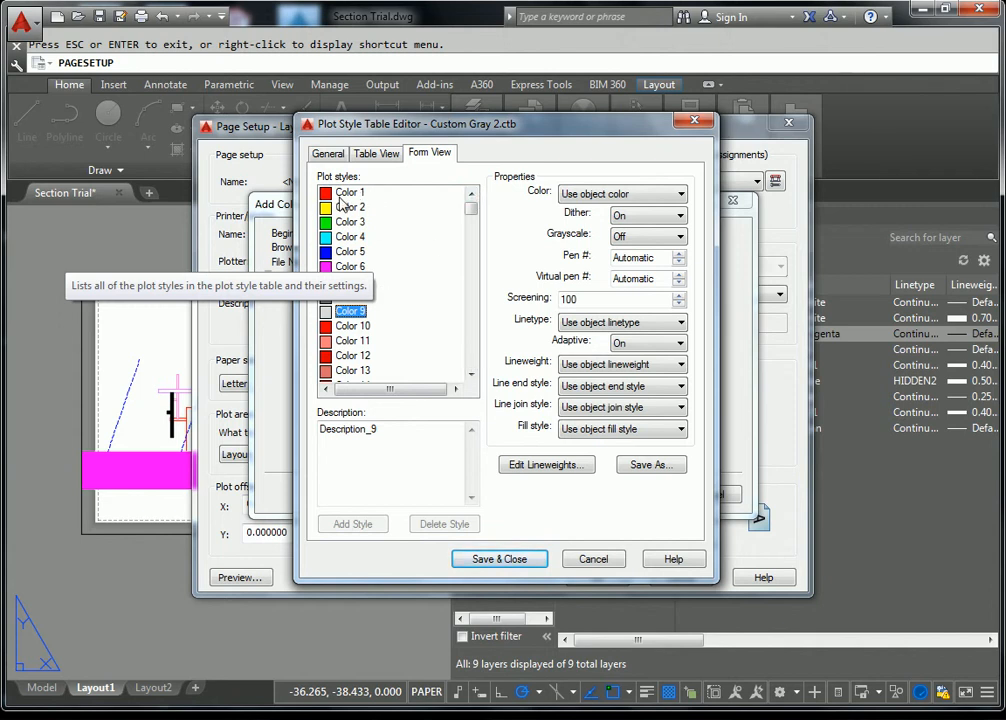
{"action": "left_click_drag", "start_coordinate": [469, 206], "coordinate": [473, 268]}
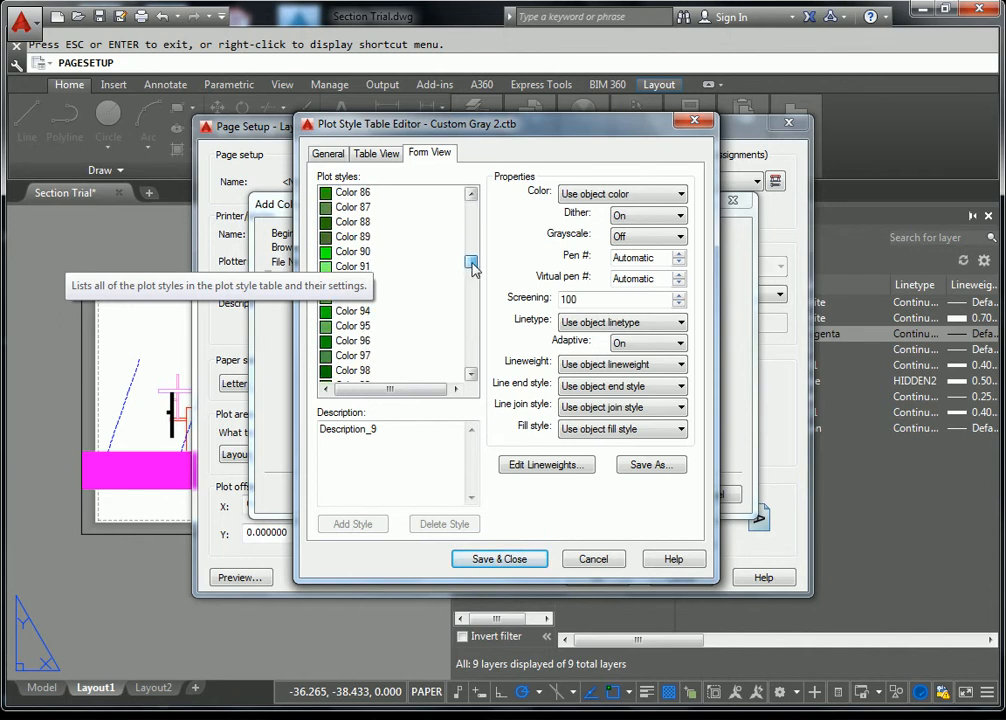
{"action": "left_click_drag", "start_coordinate": [473, 268], "coordinate": [470, 207]}
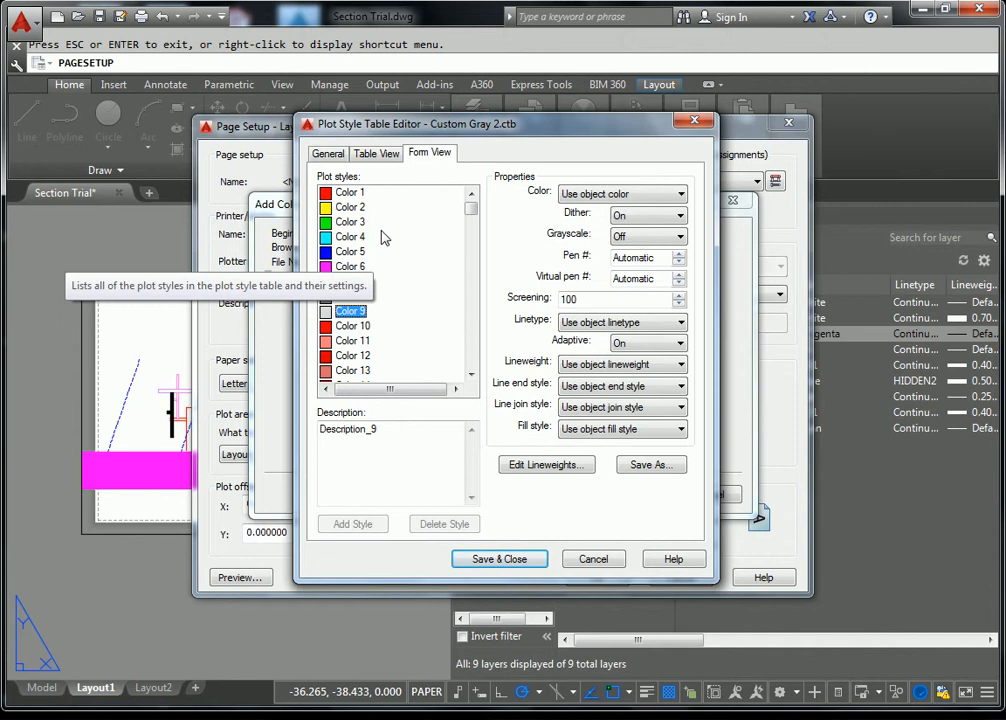
- Examine how the numbered plot styles group into color families by comparing the Color 10 and Color 20 ranges
{"action": "scroll", "coordinate": [380, 228], "scroll_direction": "down", "scroll_amount": 1}
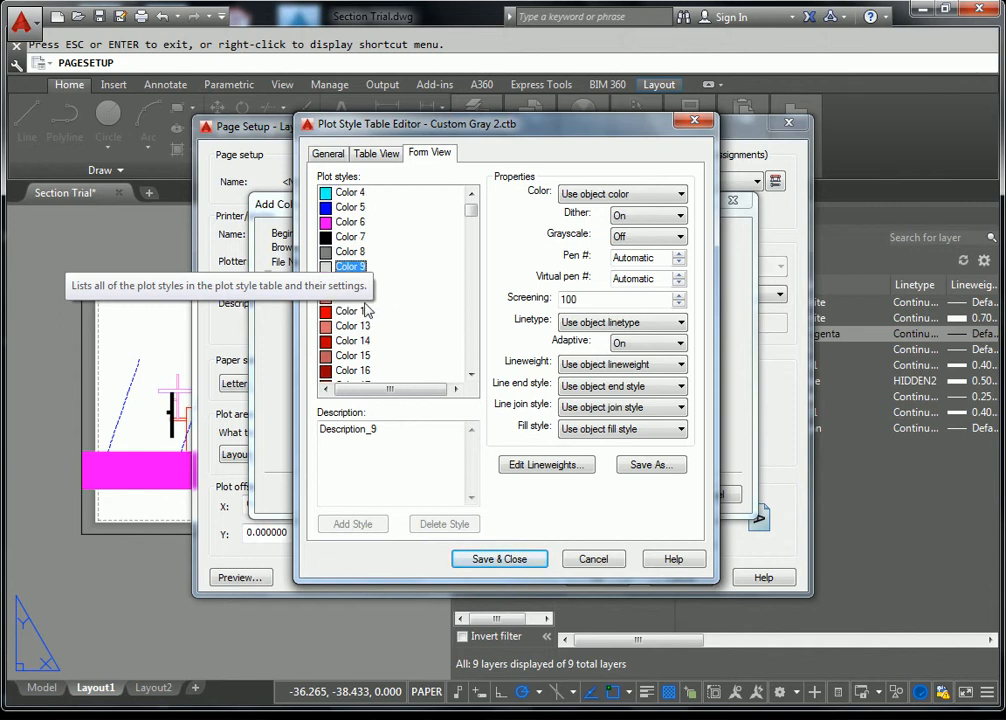
{"action": "scroll", "coordinate": [390, 260], "scroll_direction": "down", "scroll_amount": 1}
{"action": "left_click", "coordinate": [360, 237]}
{"action": "scroll", "coordinate": [395, 295], "scroll_direction": "down", "scroll_amount": 2}
{"action": "scroll", "coordinate": [382, 290], "scroll_direction": "up", "scroll_amount": 2}
{"action": "scroll", "coordinate": [378, 265], "scroll_direction": "down", "scroll_amount": 2}
{"action": "left_click", "coordinate": [355, 296]}
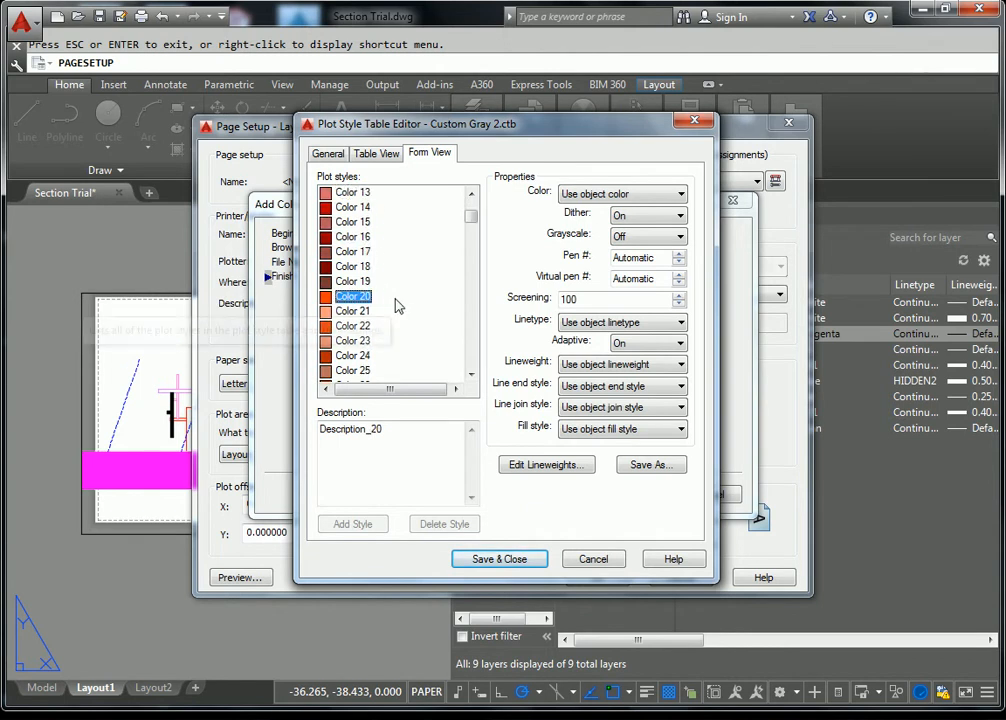
{"action": "right_click", "coordinate": [397, 305]}
{"action": "left_click", "coordinate": [374, 257]}
{"action": "scroll", "coordinate": [374, 257], "scroll_direction": "up", "scroll_amount": 2}
{"action": "left_click", "coordinate": [360, 237]}
{"action": "scroll", "coordinate": [360, 240], "scroll_direction": "down", "scroll_amount": 2}
{"action": "left_click", "coordinate": [357, 296]}
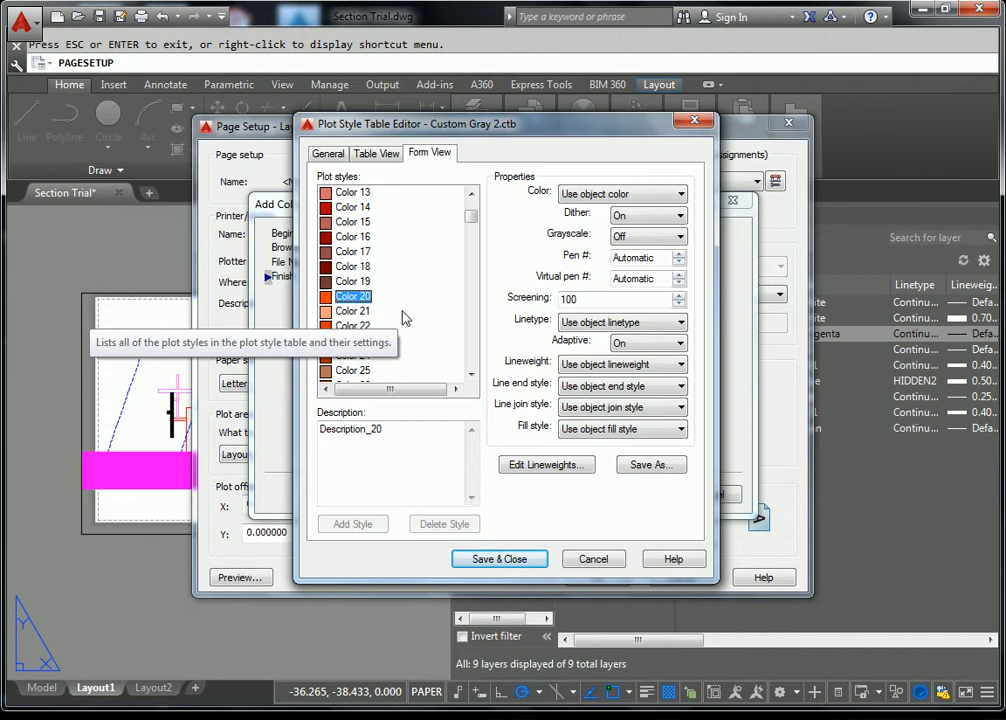
{"action": "scroll", "coordinate": [385, 290], "scroll_direction": "down", "scroll_amount": 3}
{"action": "scroll", "coordinate": [400, 285], "scroll_direction": "up", "scroll_amount": 7}
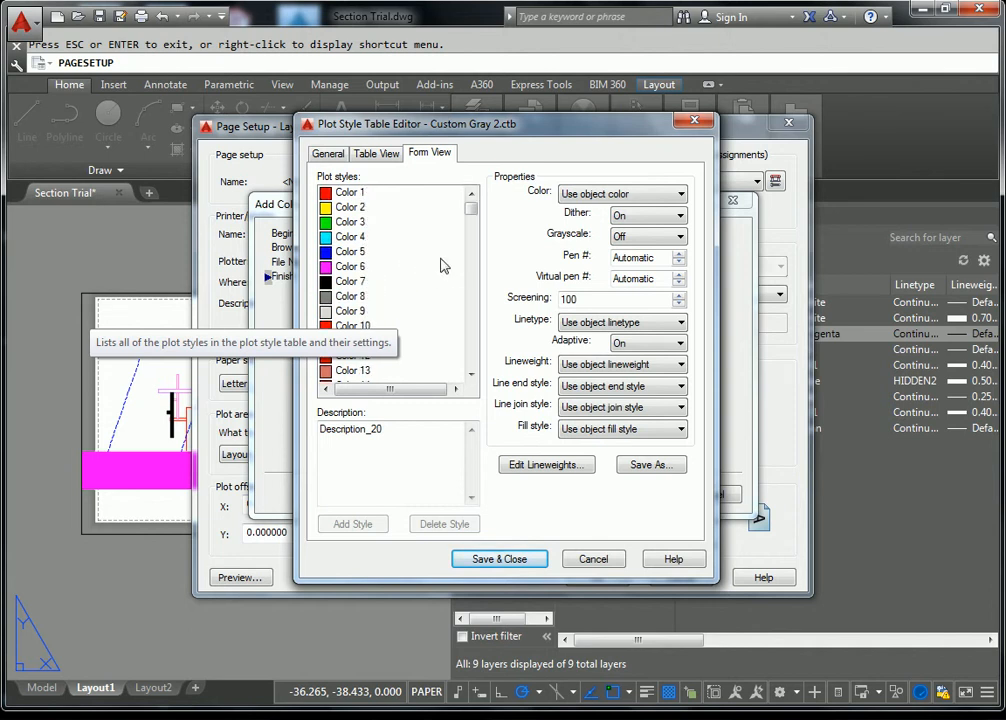
- Select all plot styles from Color 1 to Color 255, set their plot color to Black, and clear the multiple selection
{"action": "double_click", "coordinate": [354, 194]}
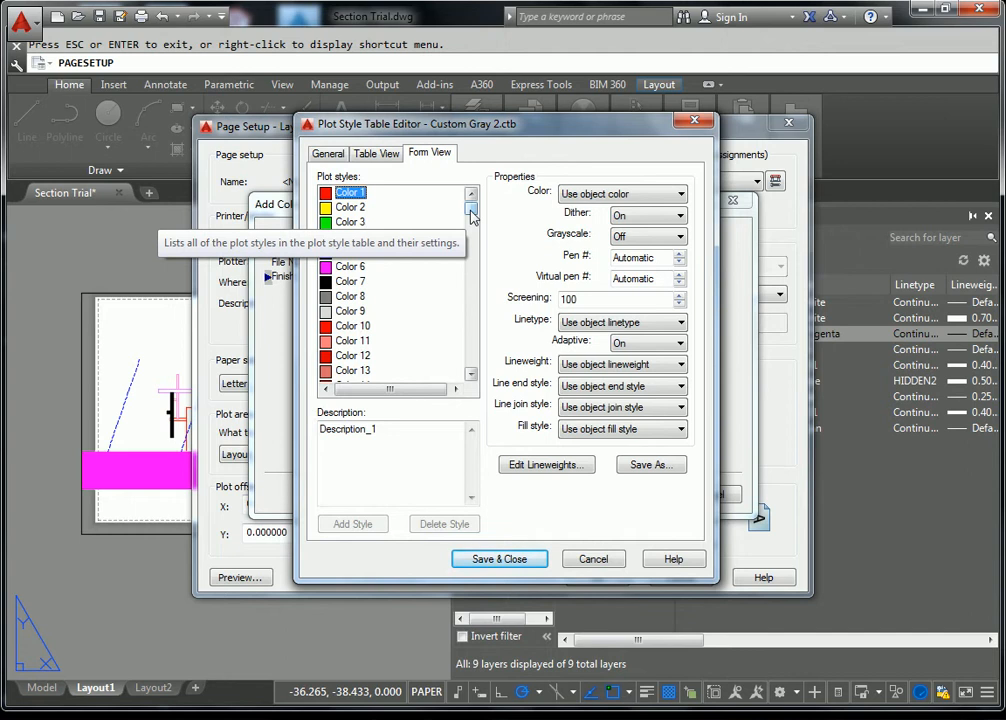
{"action": "left_click_drag", "start_coordinate": [474, 217], "coordinate": [472, 362]}
{"action": "left_click", "coordinate": [356, 371], "text": "shift"}
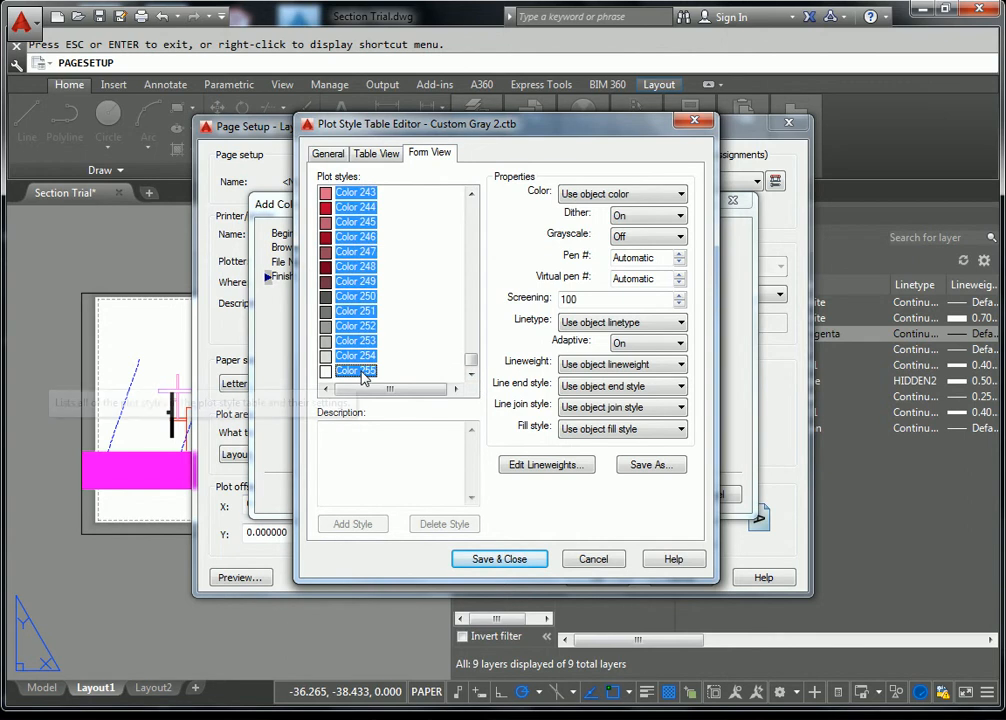
{"action": "left_click", "coordinate": [618, 194]}
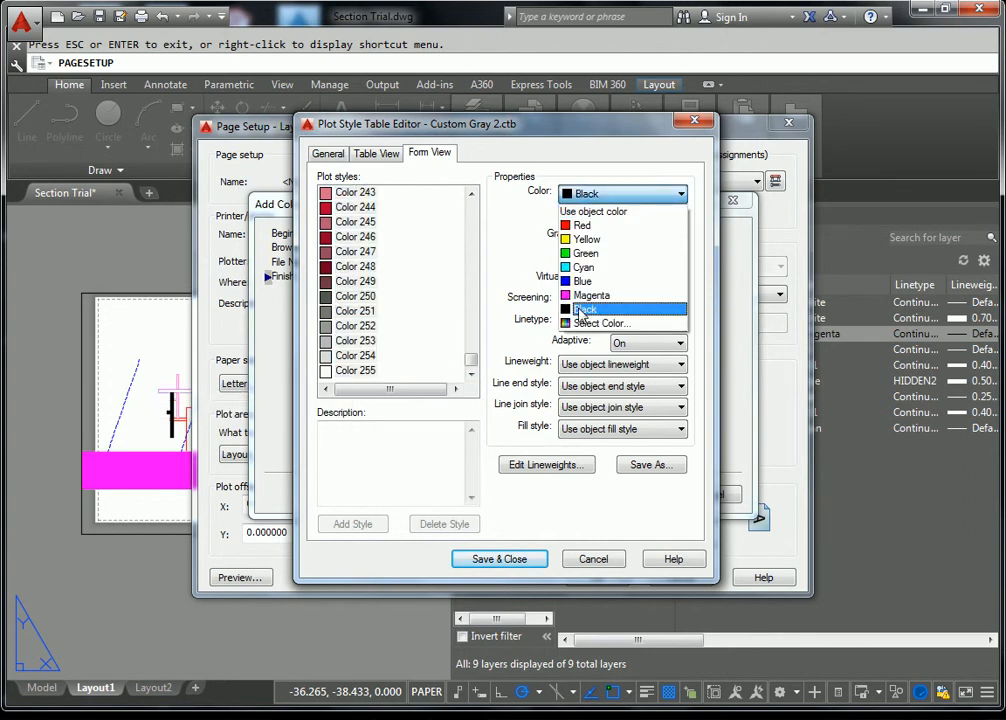
{"action": "left_click", "coordinate": [582, 311]}
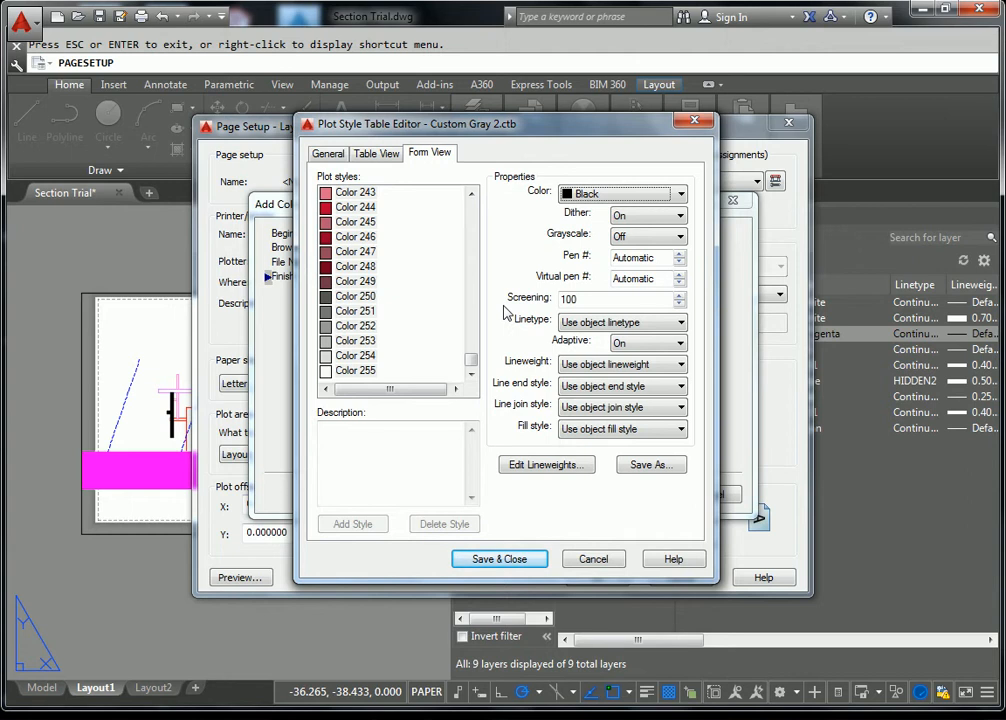
{"action": "left_click", "coordinate": [415, 282]}
- Select only the Color 10 plot style in the Custom Gray 2 table
{"action": "left_click_drag", "start_coordinate": [473, 366], "coordinate": [478, 198]}
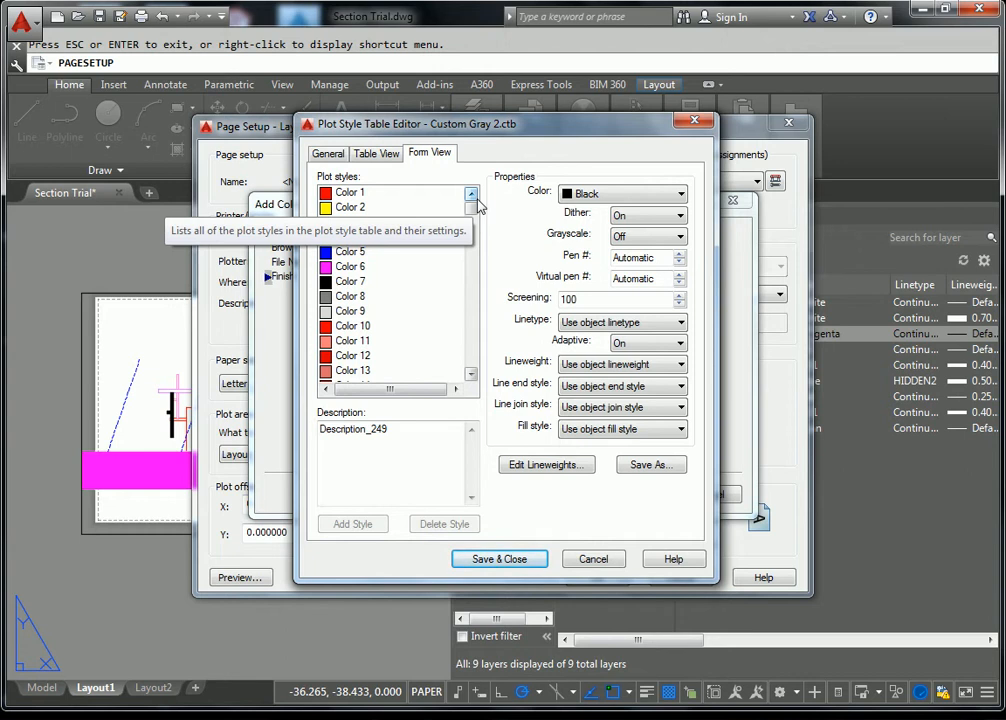
{"action": "left_click", "coordinate": [380, 328]}
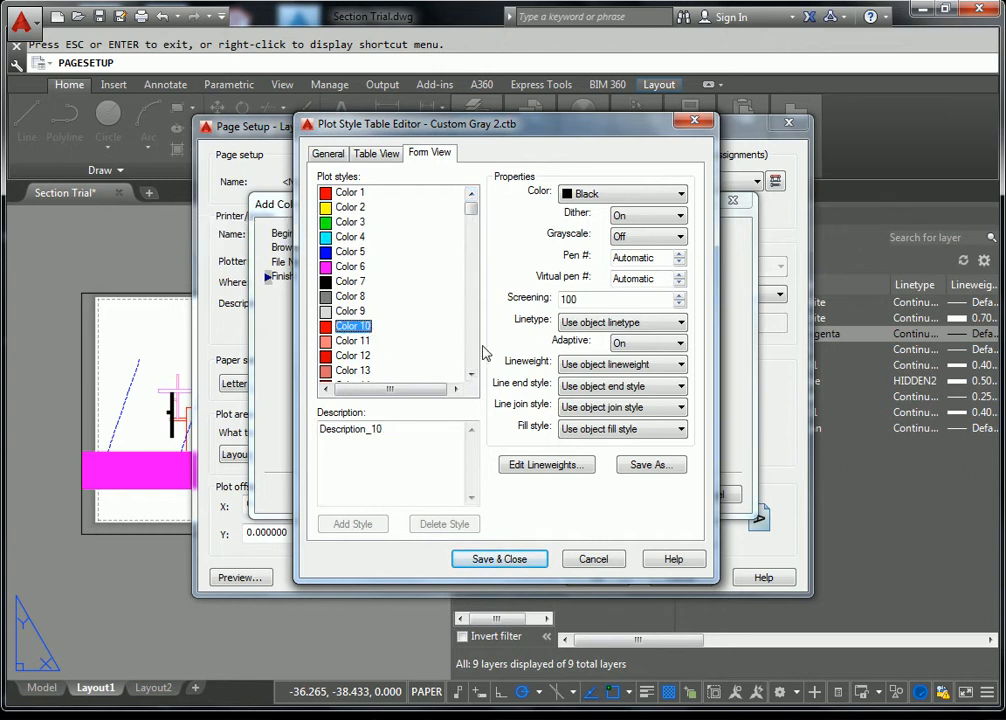
{"action": "scroll", "coordinate": [476, 218], "scroll_direction": "down", "scroll_amount": 1}
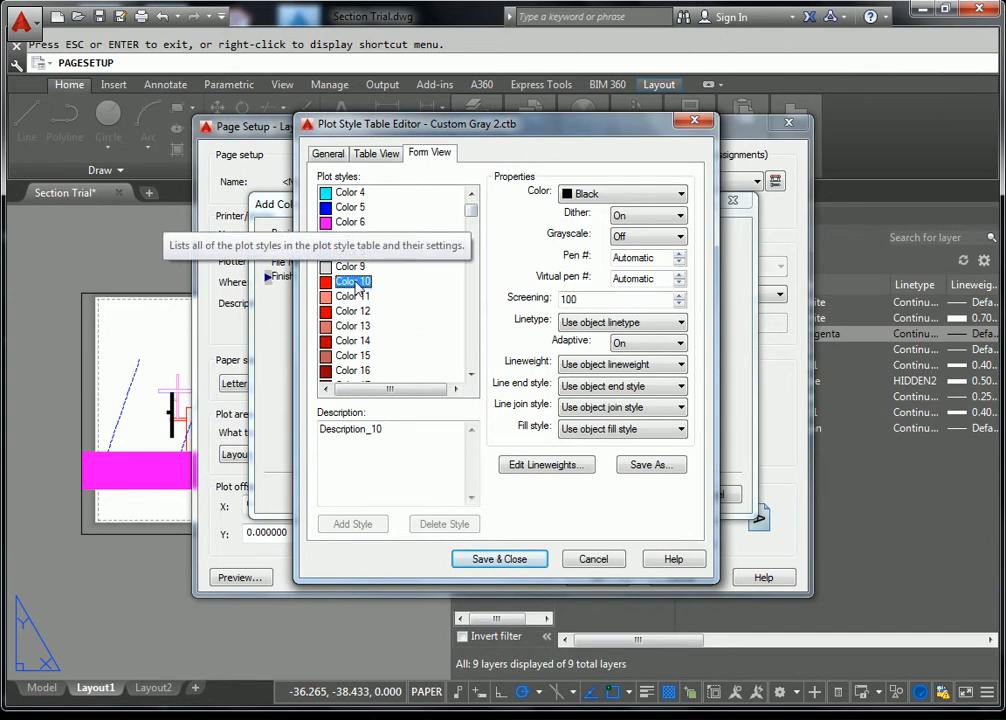
- Try to give the Color 10 plot style a custom gray true color by raising the luminance
{"action": "left_click", "coordinate": [610, 194]}
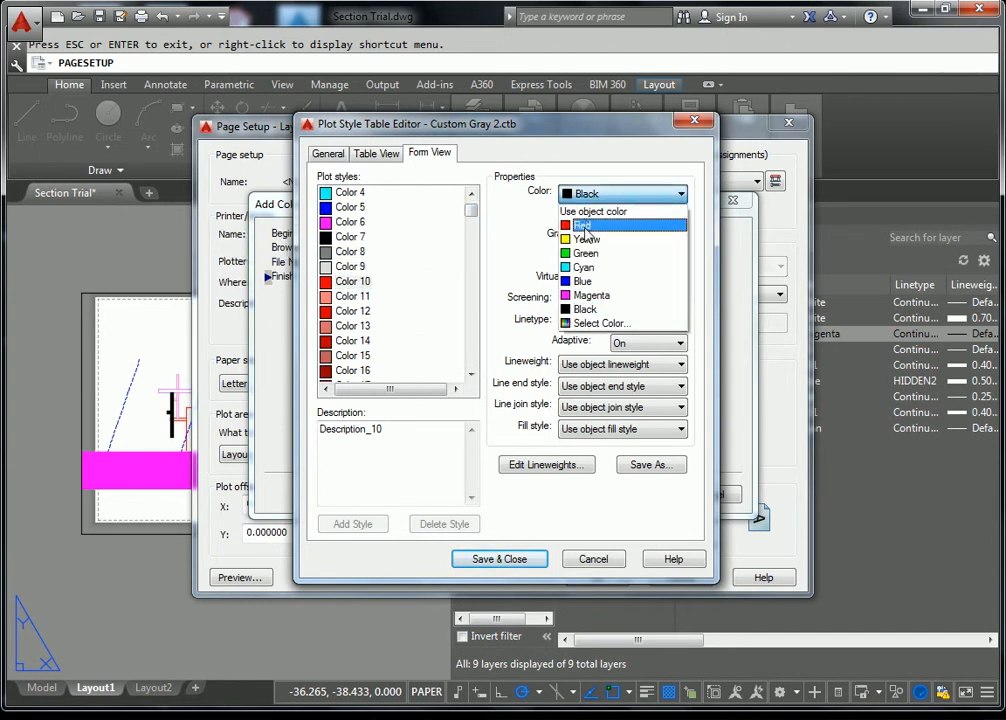
{"action": "left_click", "coordinate": [597, 323]}
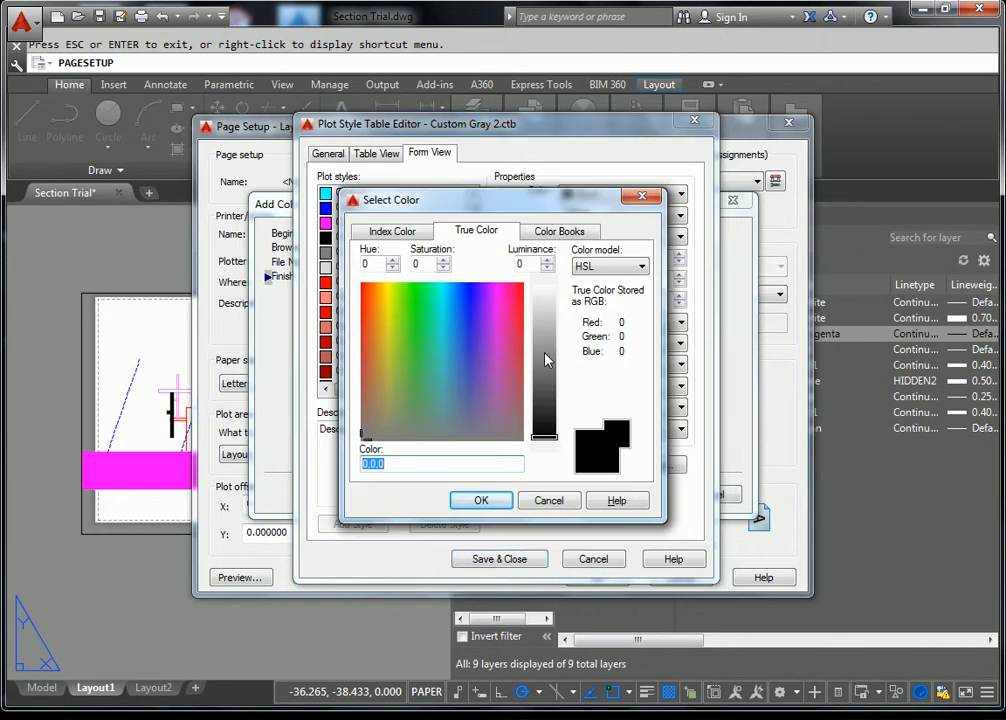
{"action": "left_click", "coordinate": [642, 196]}
{"action": "left_click", "coordinate": [610, 195]}
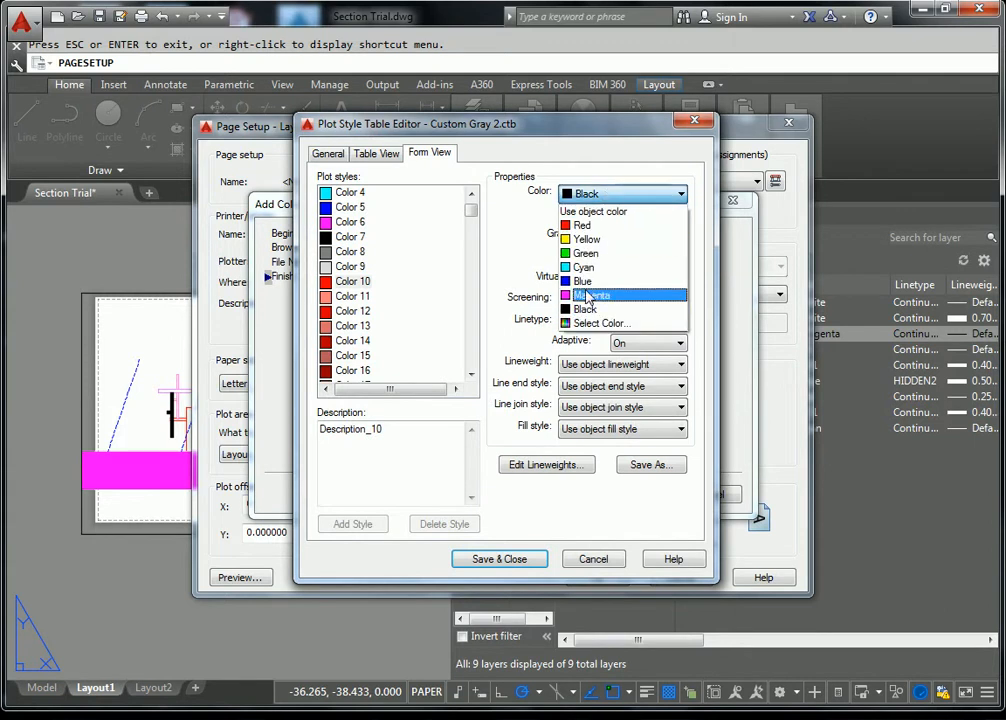
{"action": "left_click", "coordinate": [597, 323]}
{"action": "left_click_drag", "start_coordinate": [546, 352], "coordinate": [548, 340]}
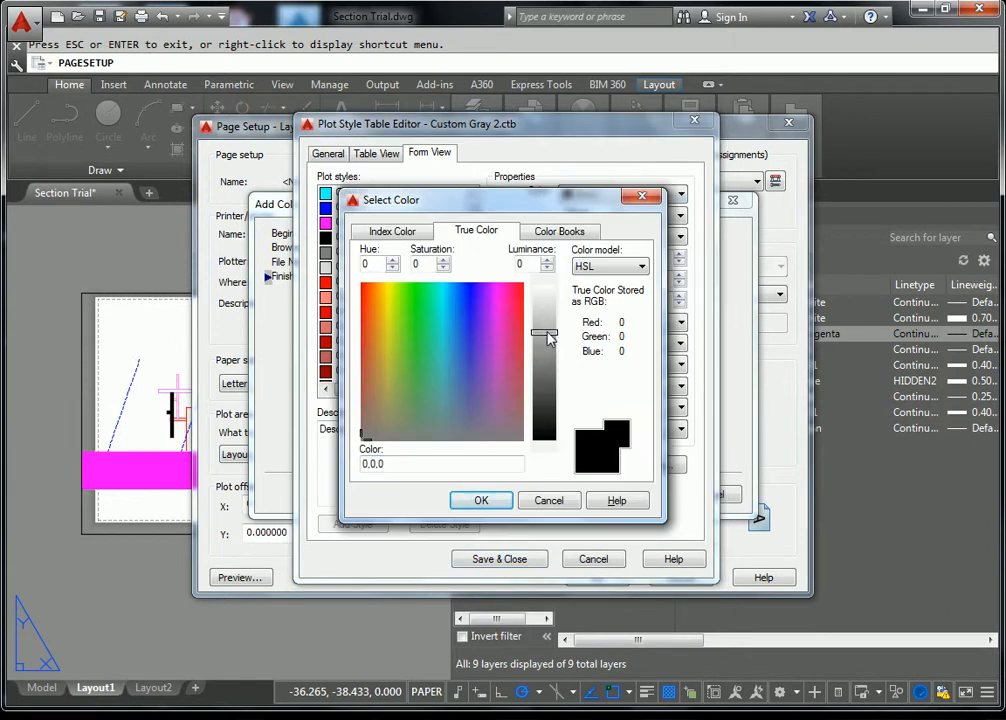
{"action": "left_click", "coordinate": [481, 499]}
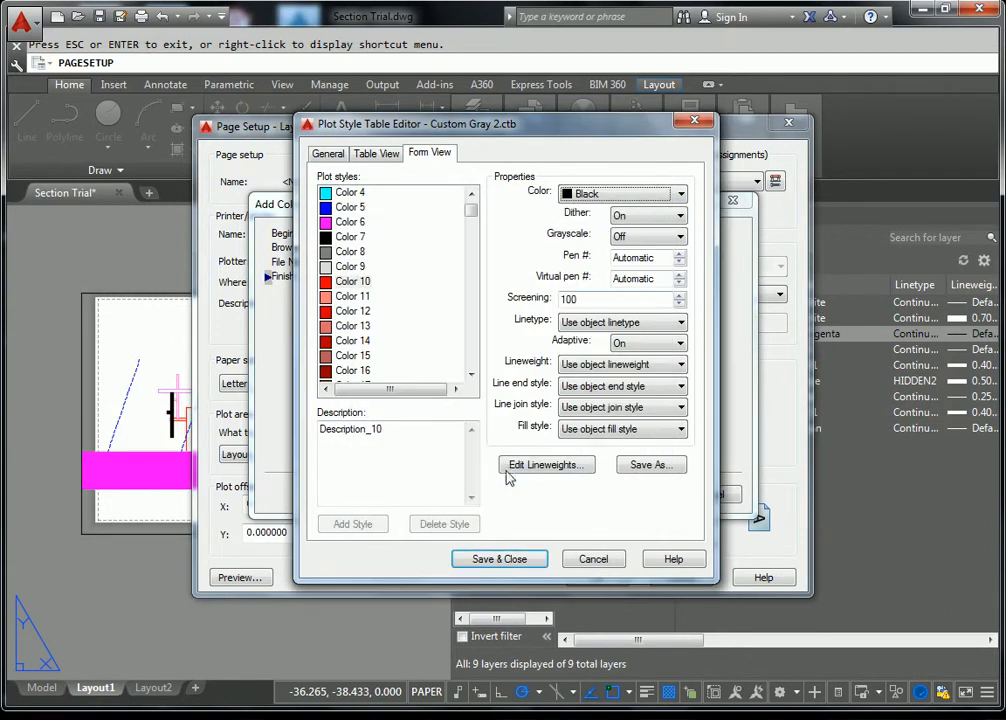
- Set the plot color of the Color 10 plot style to the true color gray 184,184,184
{"action": "left_click", "coordinate": [620, 194]}
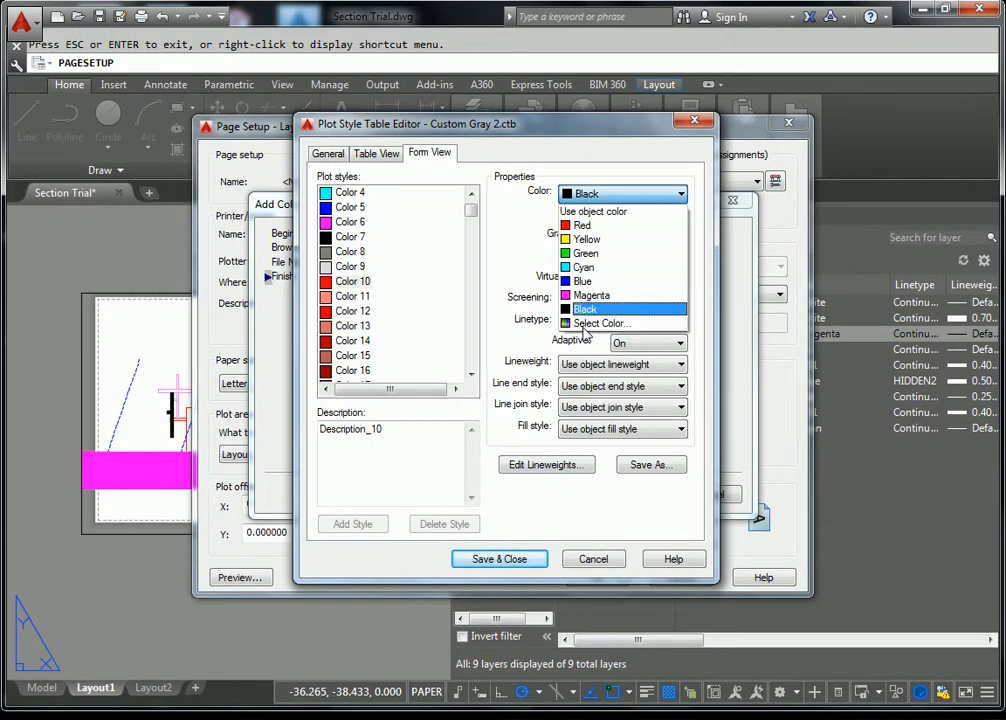
{"action": "left_click", "coordinate": [587, 326]}
{"action": "left_click", "coordinate": [543, 350]}
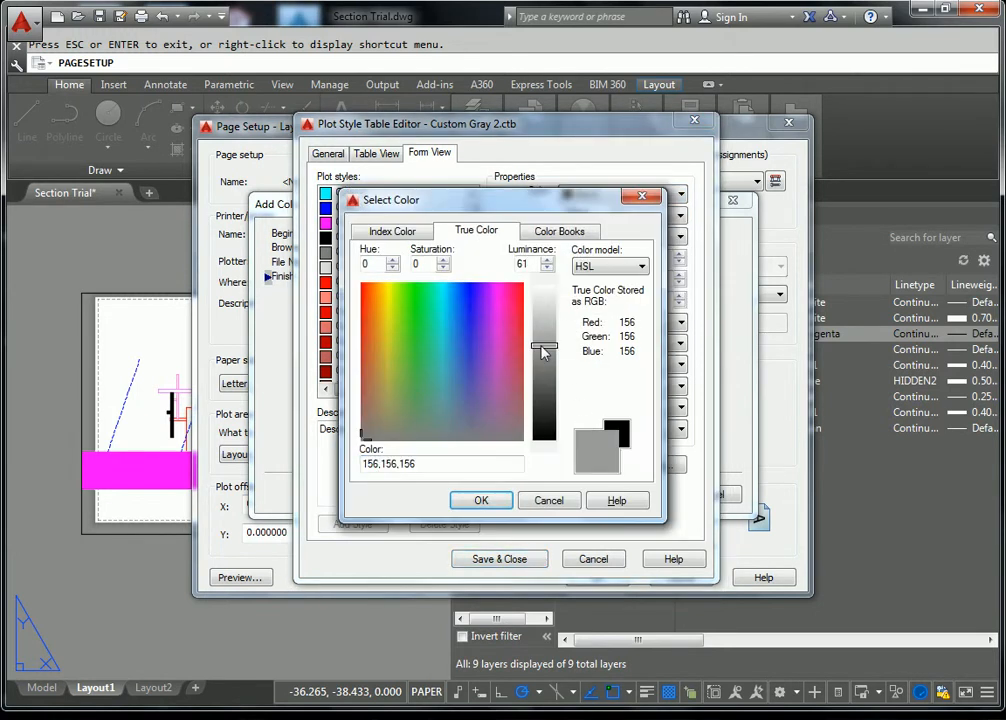
{"action": "left_click_drag", "start_coordinate": [545, 343], "coordinate": [545, 345]}
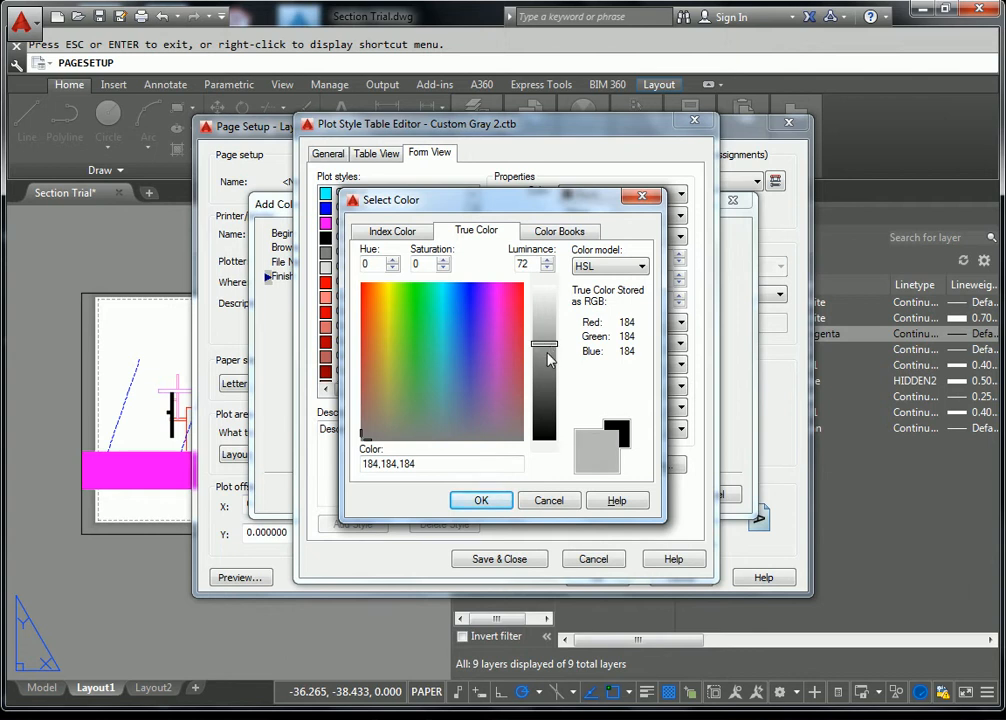
{"action": "left_click", "coordinate": [482, 500]}
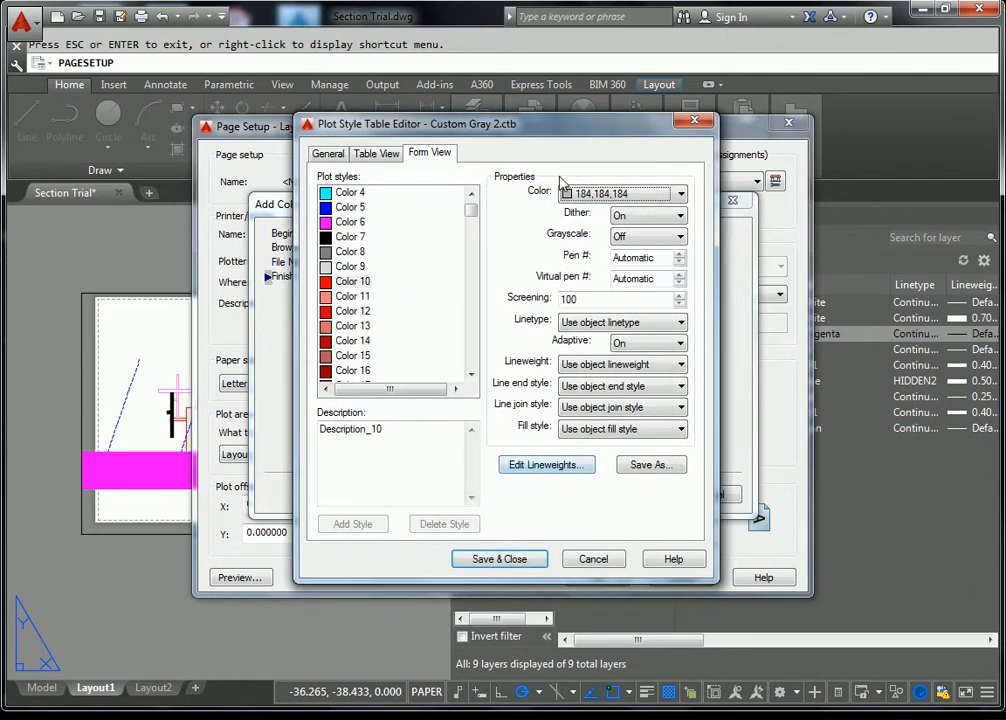
- Save the edited plot style table, finish creating it, and apply Custom Gray 2.ctb to the Layout1 page setup
{"action": "left_click", "coordinate": [499, 559]}
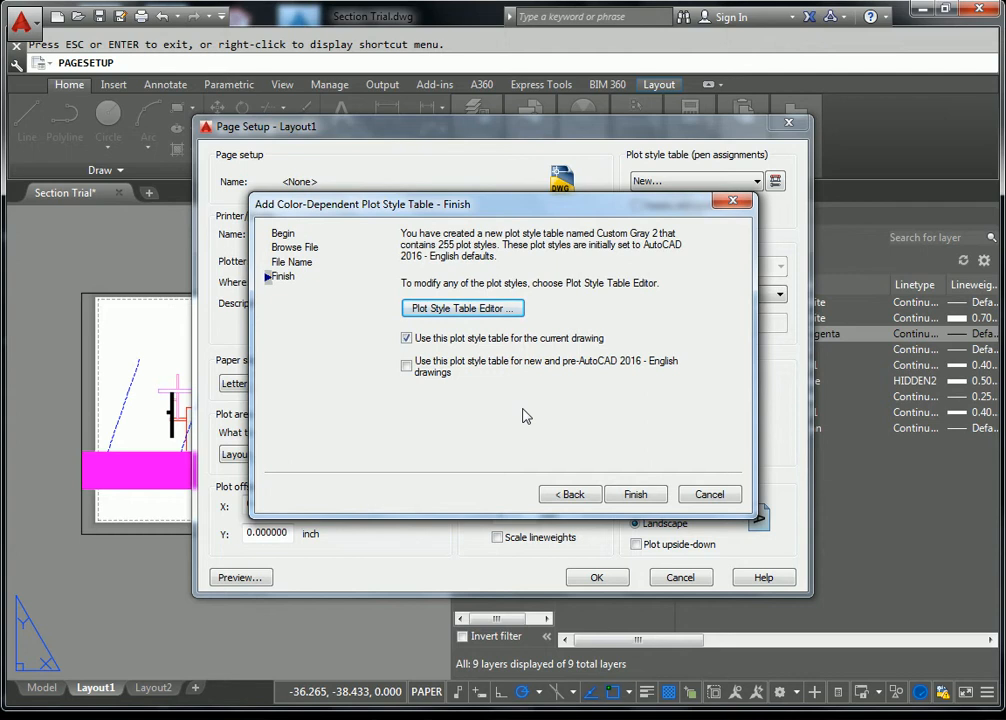
{"action": "left_click", "coordinate": [636, 494]}
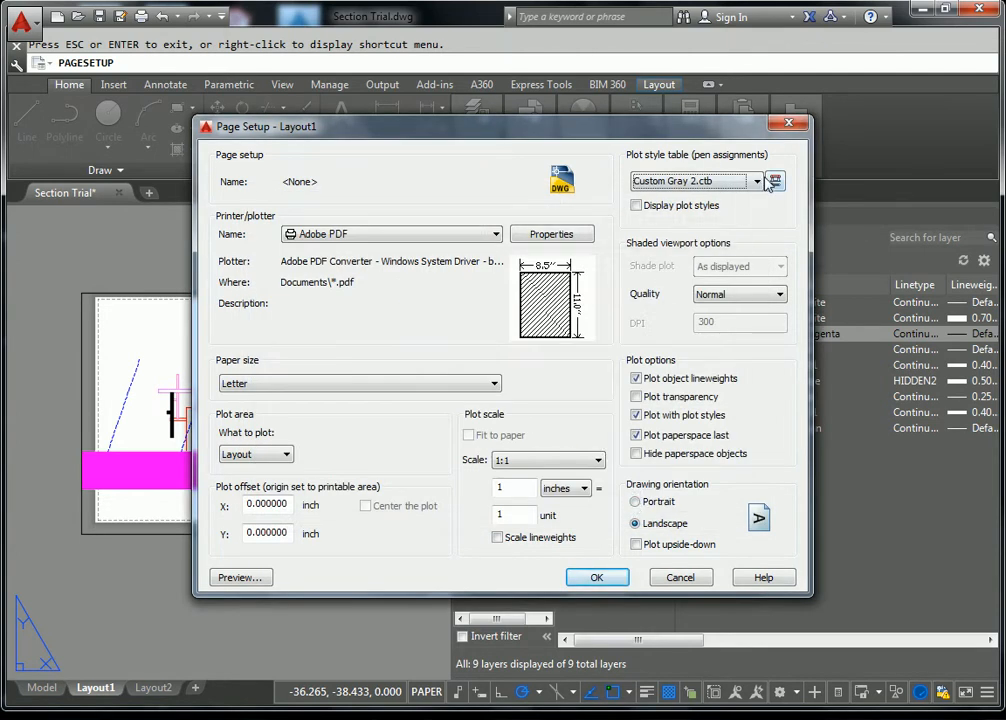
{"action": "left_click", "coordinate": [598, 578]}
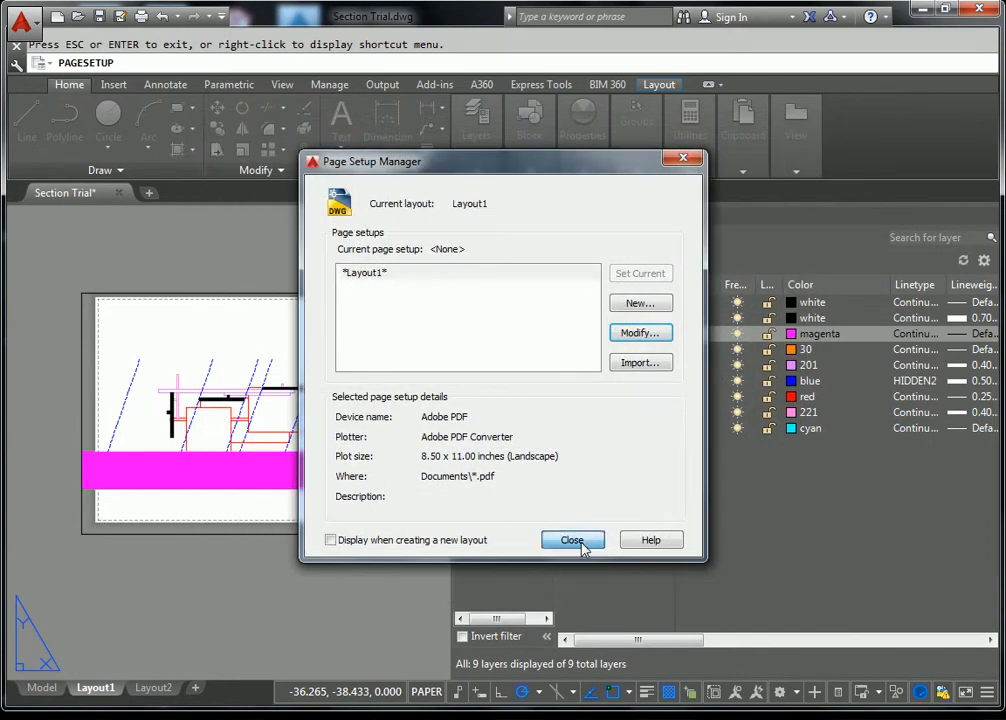
{"action": "left_click", "coordinate": [580, 543]}
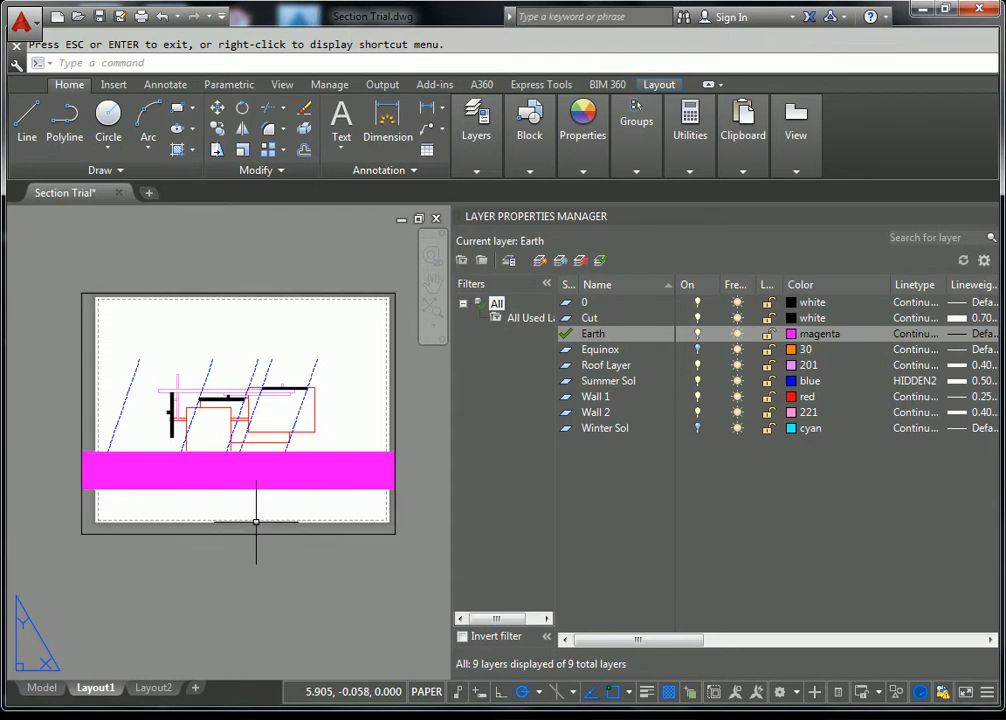
- Change the color of the Earth layer to index color 10
{"action": "left_click", "coordinate": [812, 341]}
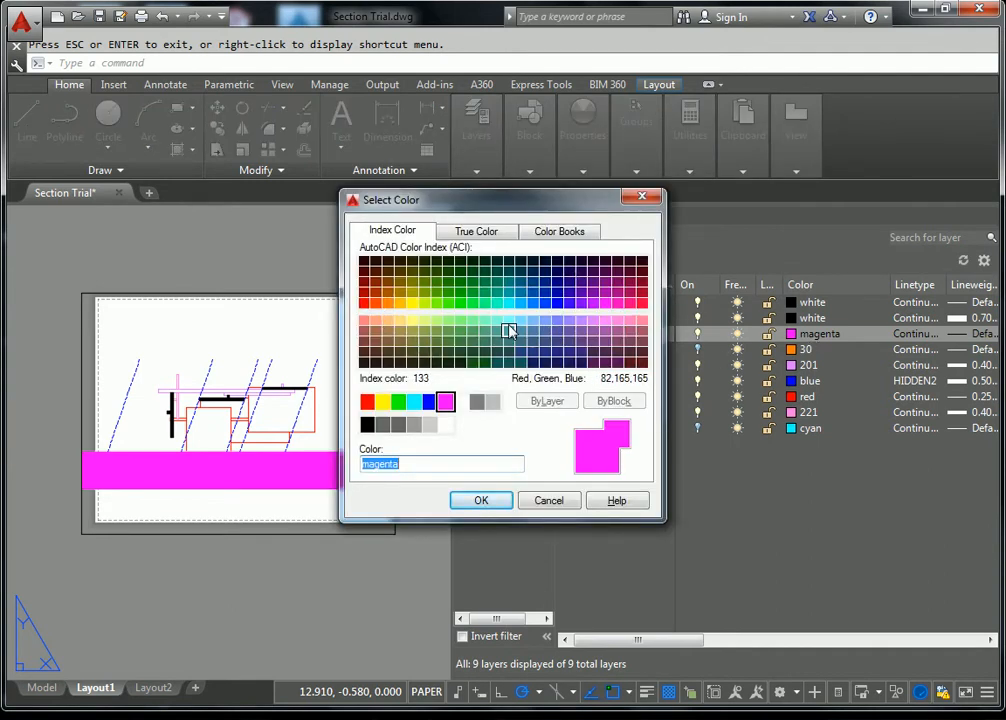
{"action": "left_click", "coordinate": [364, 304]}
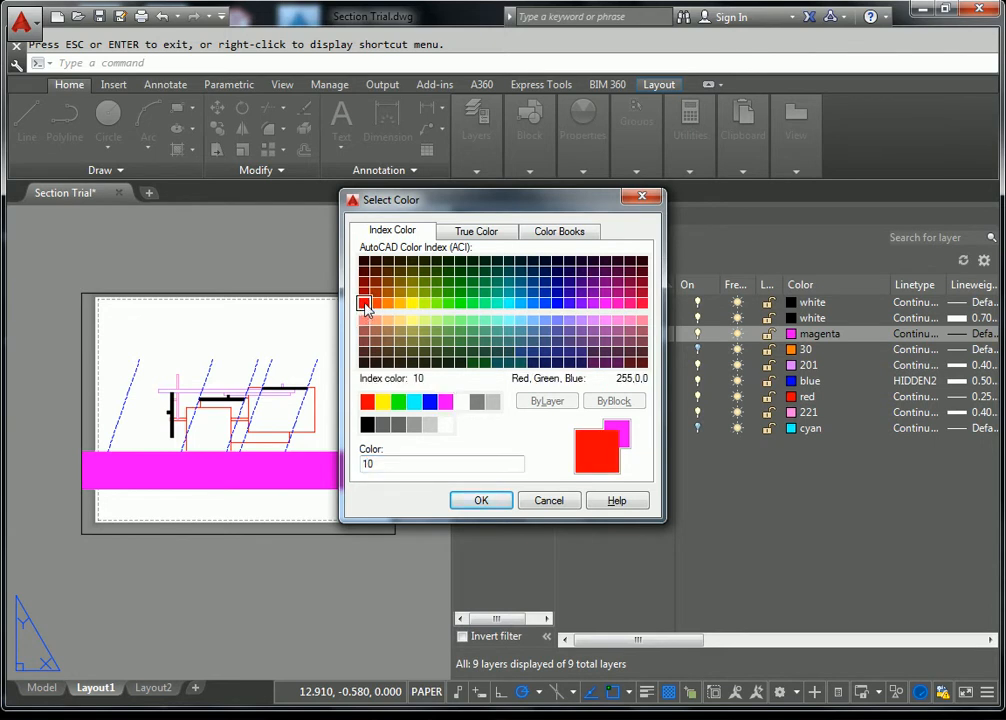
{"action": "left_click", "coordinate": [481, 500]}
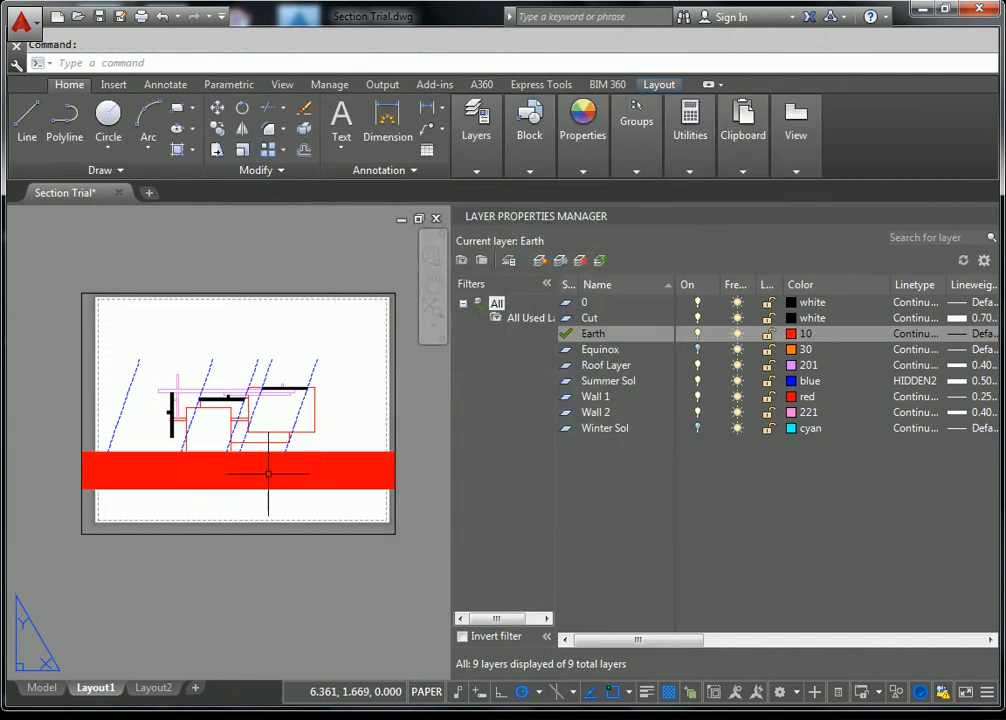
- Preview the Layout1 plot, examine the earth fill and linework up close, and exit without plotting
{"action": "right_click", "coordinate": [92, 690]}
{"action": "left_click", "coordinate": [110, 579]}
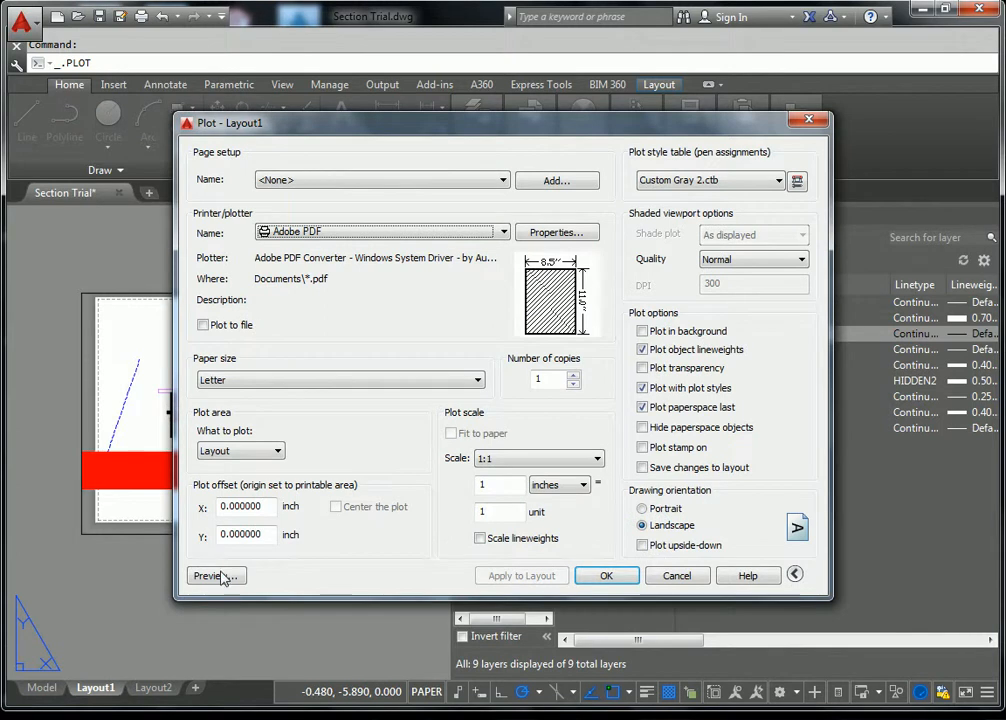
{"action": "left_click", "coordinate": [212, 576]}
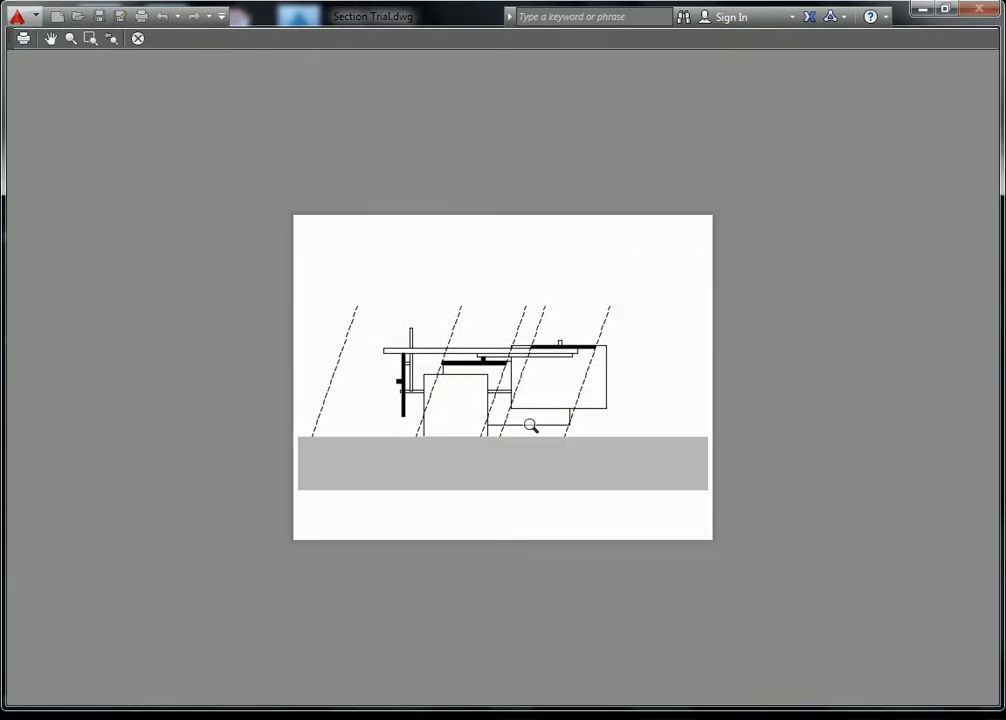
{"action": "scroll", "coordinate": [514, 425], "scroll_direction": "up", "scroll_amount": 4}
{"action": "mouse_move", "coordinate": [412, 402]}
{"action": "middle_mouse_down"}
{"action": "mouse_move", "coordinate": [456, 431]}
{"action": "mouse_move", "coordinate": [512, 436]}
{"action": "middle_mouse_up"}
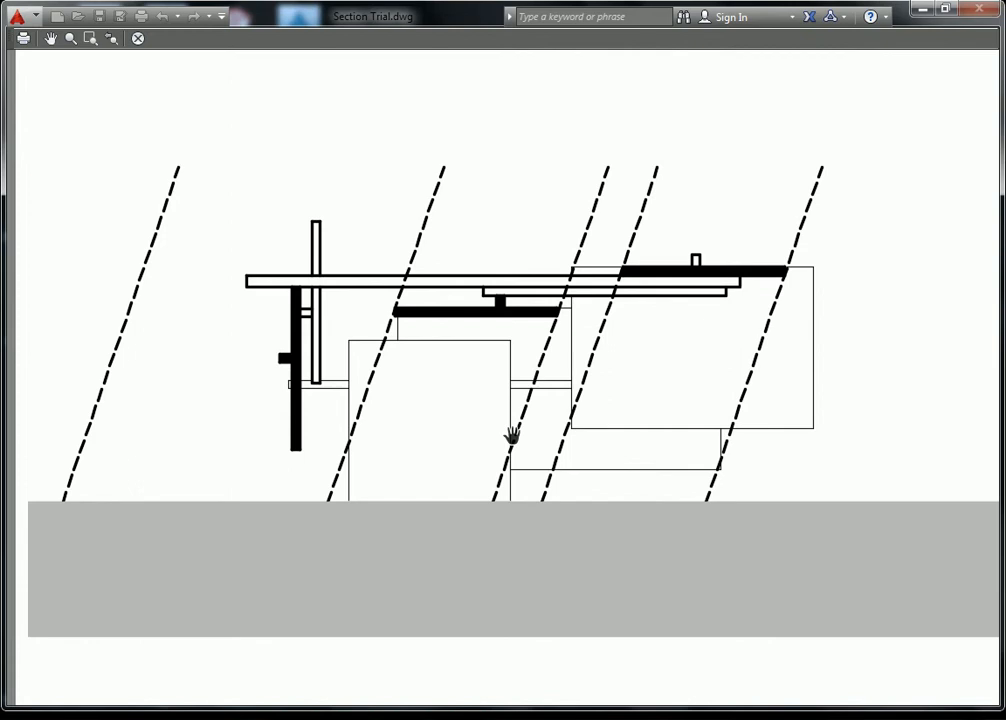
{"action": "key", "text": "Escape"}
{"action": "key", "text": "Escape"}
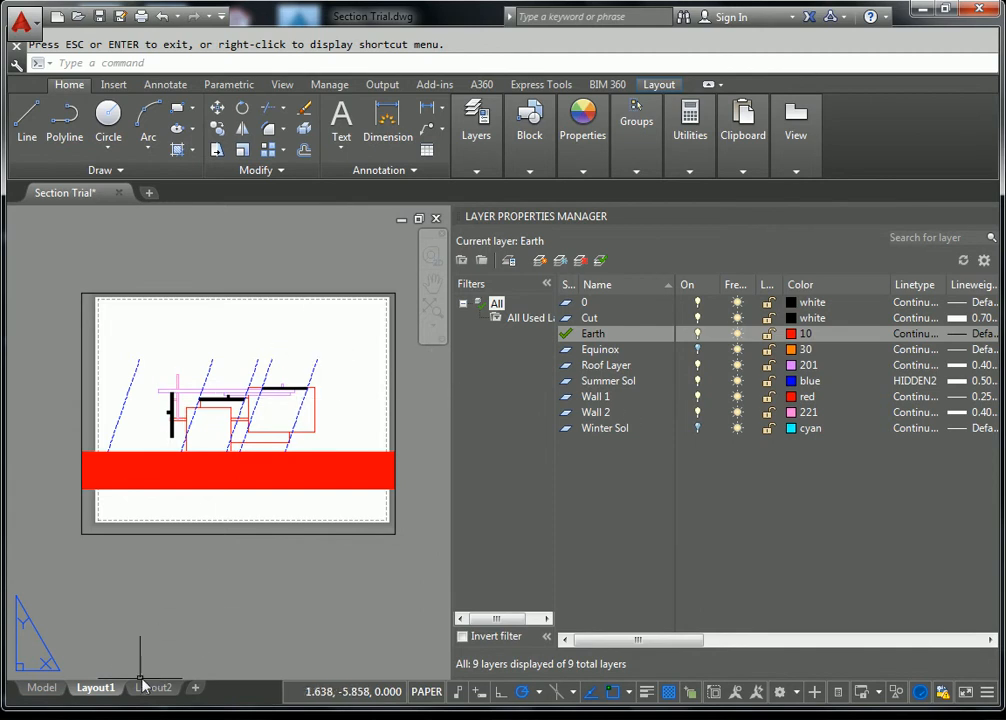
- Switch from Layout1 to model space to work on the section's sun ray lines
{"action": "left_click", "coordinate": [41, 688]}
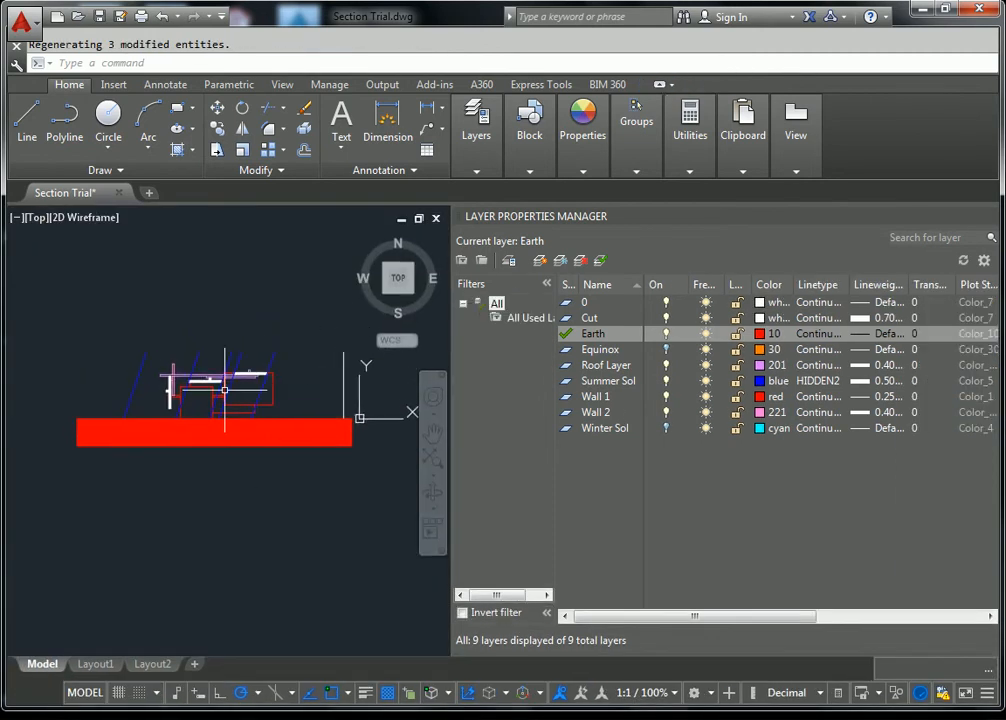
{"action": "scroll", "coordinate": [168, 366], "scroll_direction": "up", "scroll_amount": 3}
{"action": "mouse_move", "coordinate": [189, 390]}
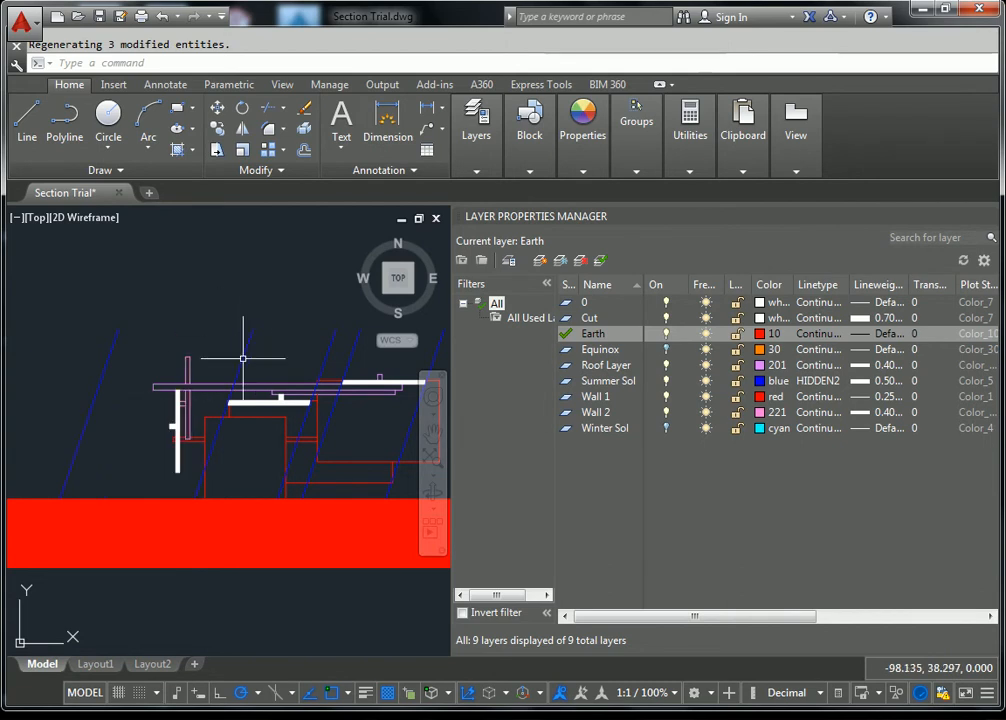
{"action": "middle_click_drag", "start_coordinate": [165, 354], "coordinate": [209, 352]}
- Try a polyline between the upper ends of the first two dashed summer sun lines, then erase it
{"action": "left_click", "coordinate": [64, 115]}
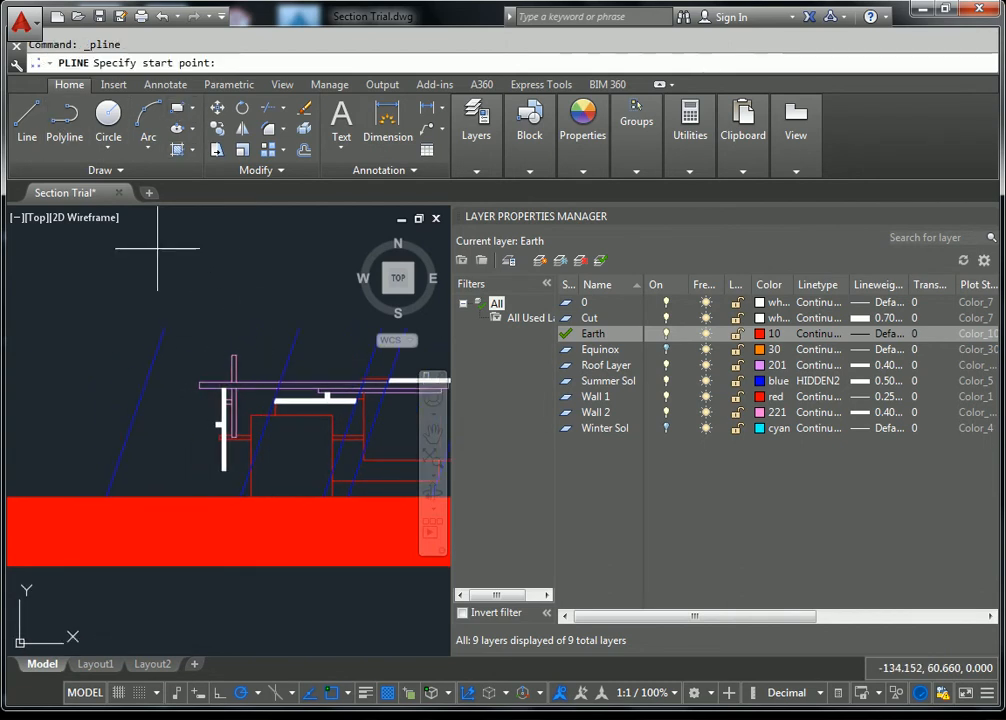
{"action": "left_click", "coordinate": [165, 327]}
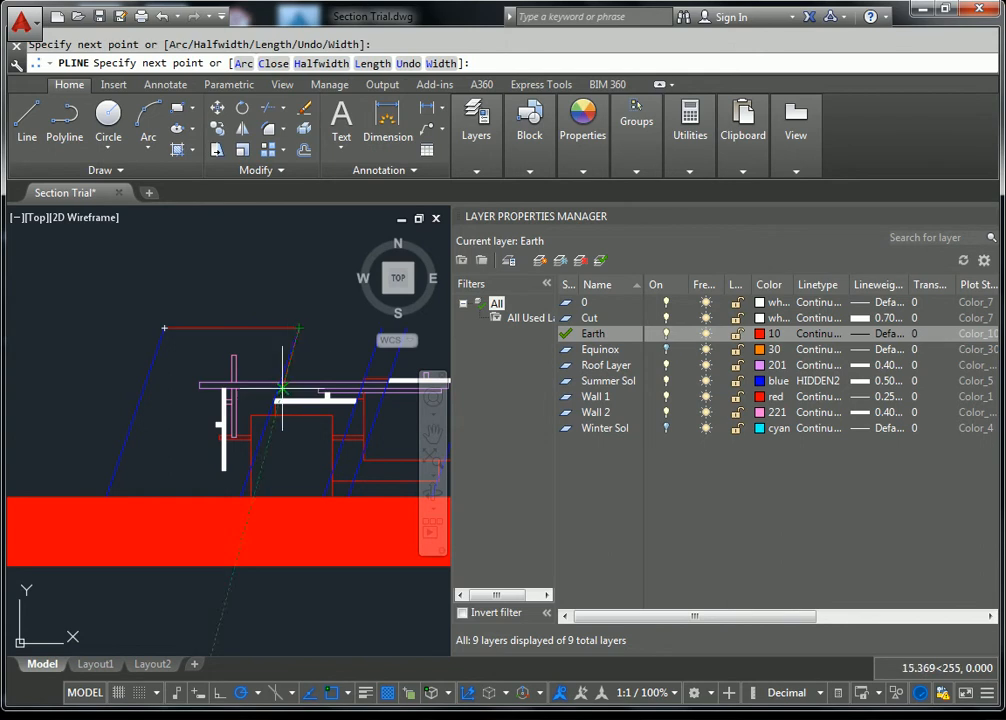
{"action": "key", "text": "Escape"}
{"action": "middle_click_drag", "start_coordinate": [330, 394], "coordinate": [141, 400]}
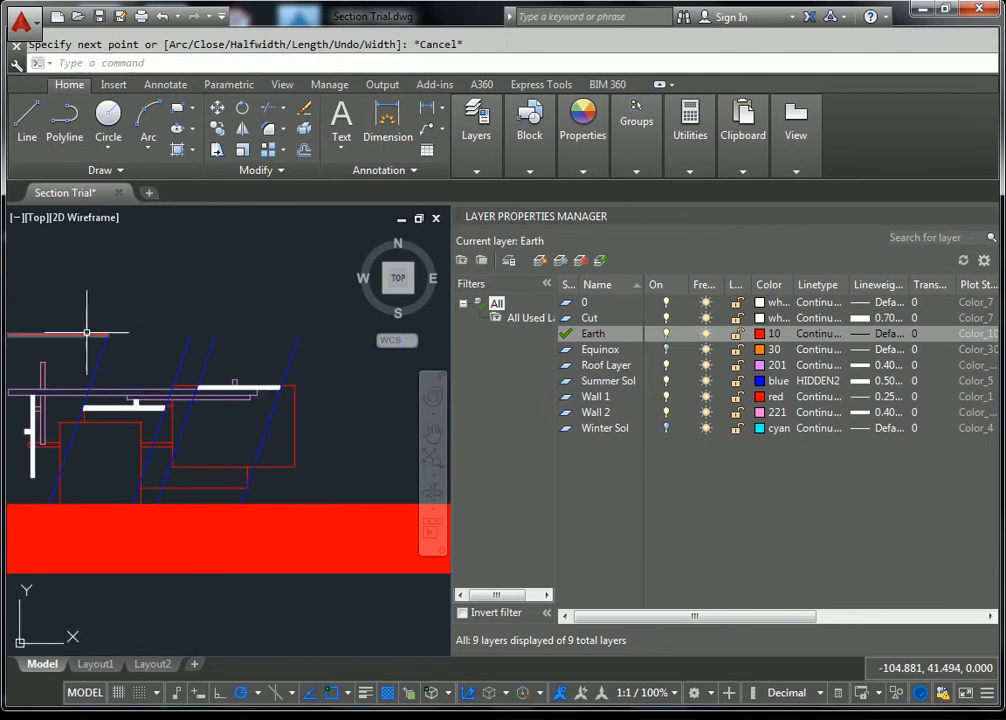
{"action": "left_click", "coordinate": [79, 346]}
{"action": "left_click", "coordinate": [66, 335]}
{"action": "key", "text": "Delete"}
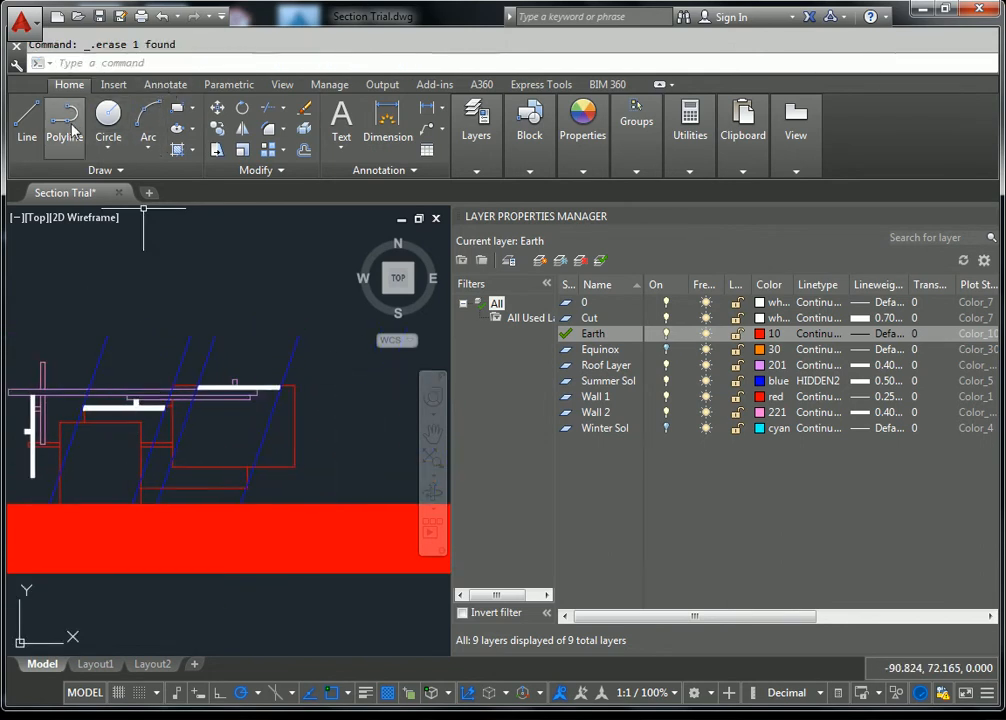
- Draw a closed slanted polyline around the narrow strip between the two closely spaced summer sun lines, down to the earth fill
{"action": "left_click", "coordinate": [64, 115]}
{"action": "left_click", "coordinate": [215, 335]}
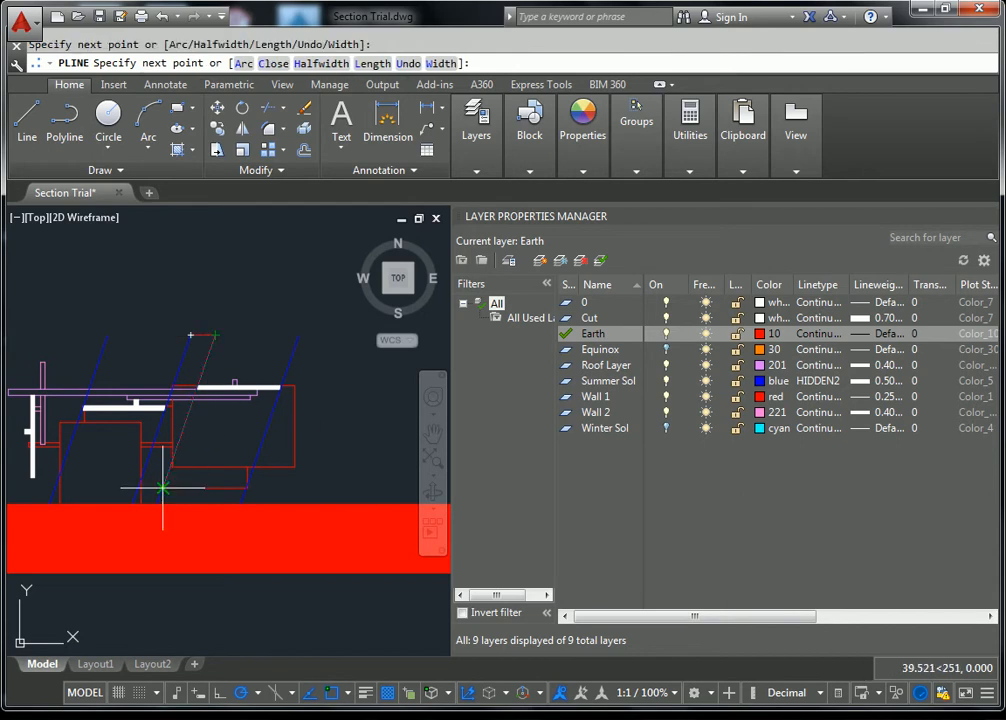
{"action": "left_click", "coordinate": [133, 504]}
{"action": "left_click", "coordinate": [190, 335]}
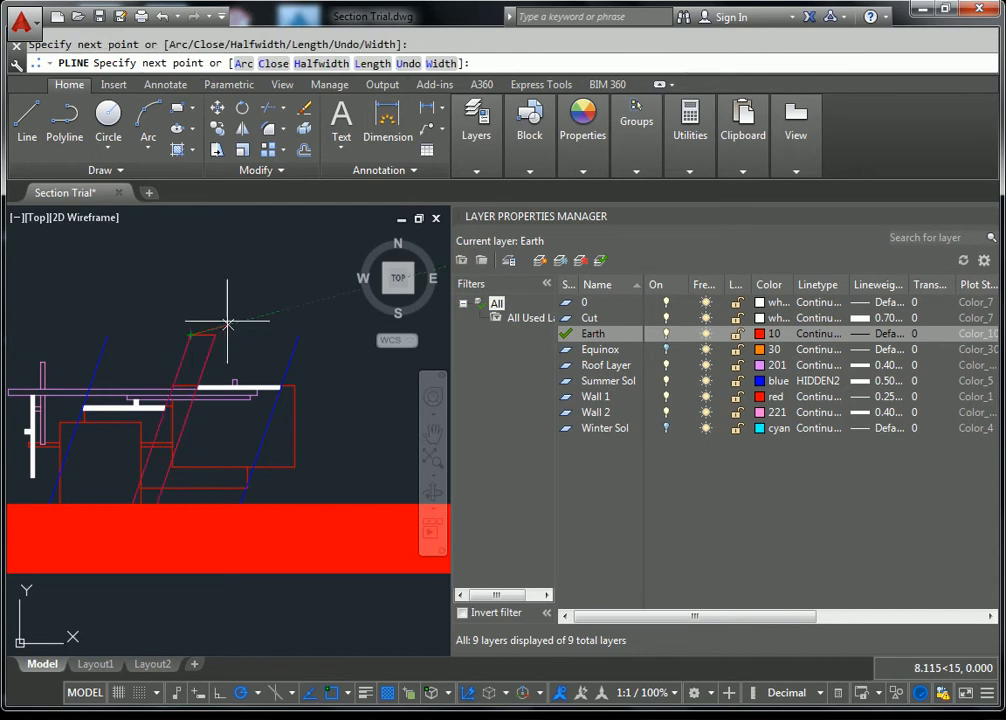
{"action": "key", "text": "Escape"}
- Fill the slanted sun ray outline with a solid ByLayer hatch on the Earth layer
{"action": "left_click", "coordinate": [180, 149]}
{"action": "left_click", "coordinate": [213, 341]}
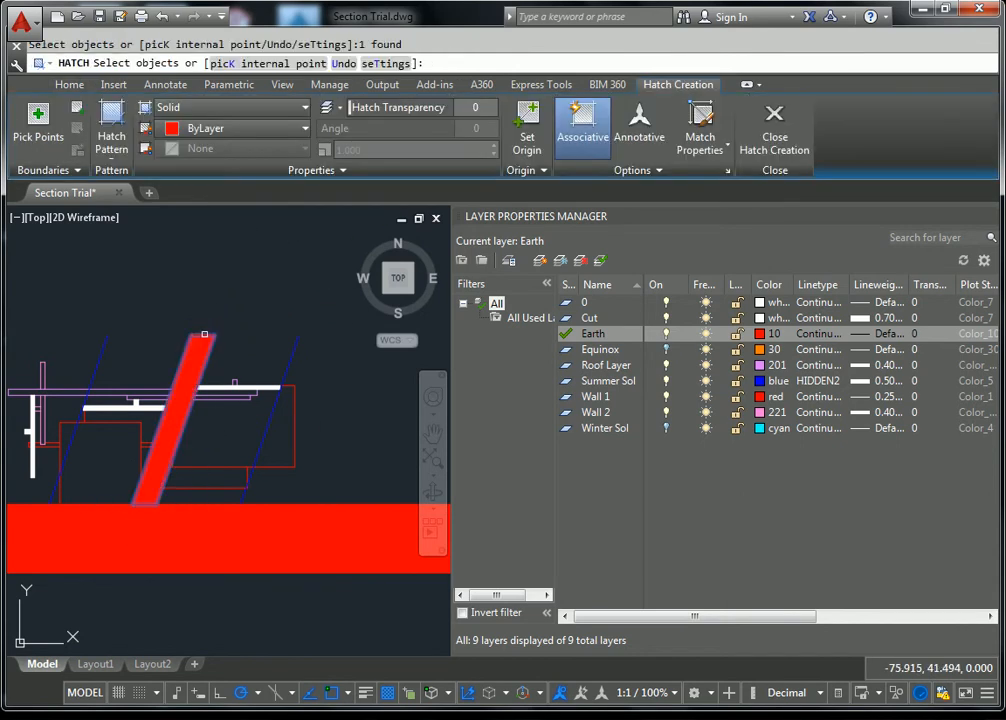
{"action": "key", "text": "Escape"}
{"action": "middle_click_drag", "start_coordinate": [185, 423], "coordinate": [232, 428]}
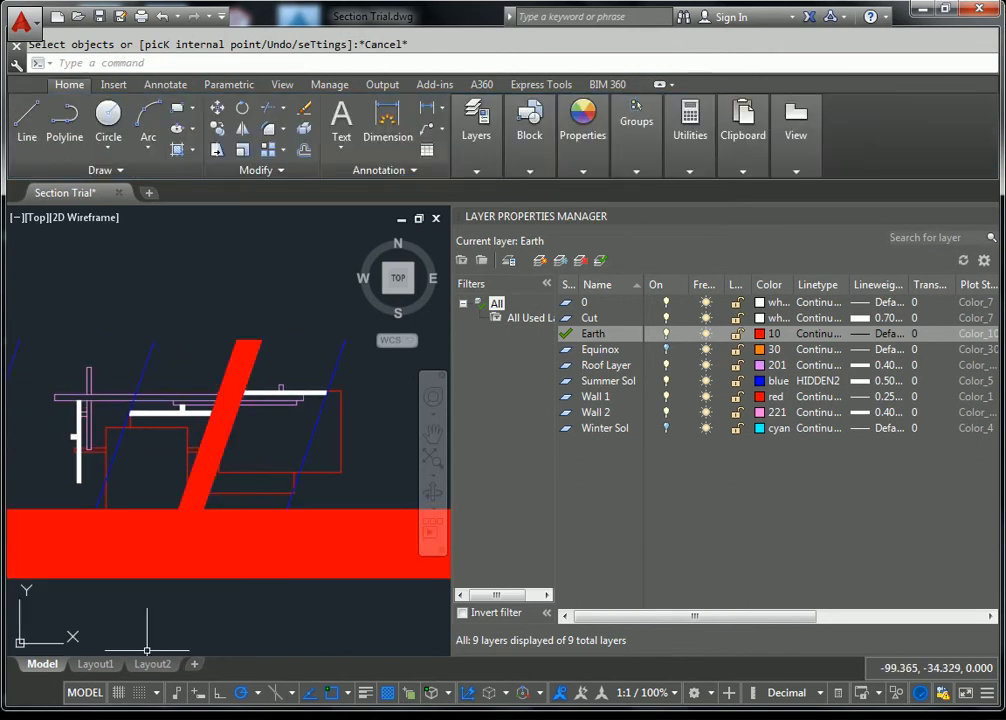
- Return to Layout1, preview its plot to examine the hatched sun ray strip up close, and exit without plotting
{"action": "left_click", "coordinate": [96, 664]}
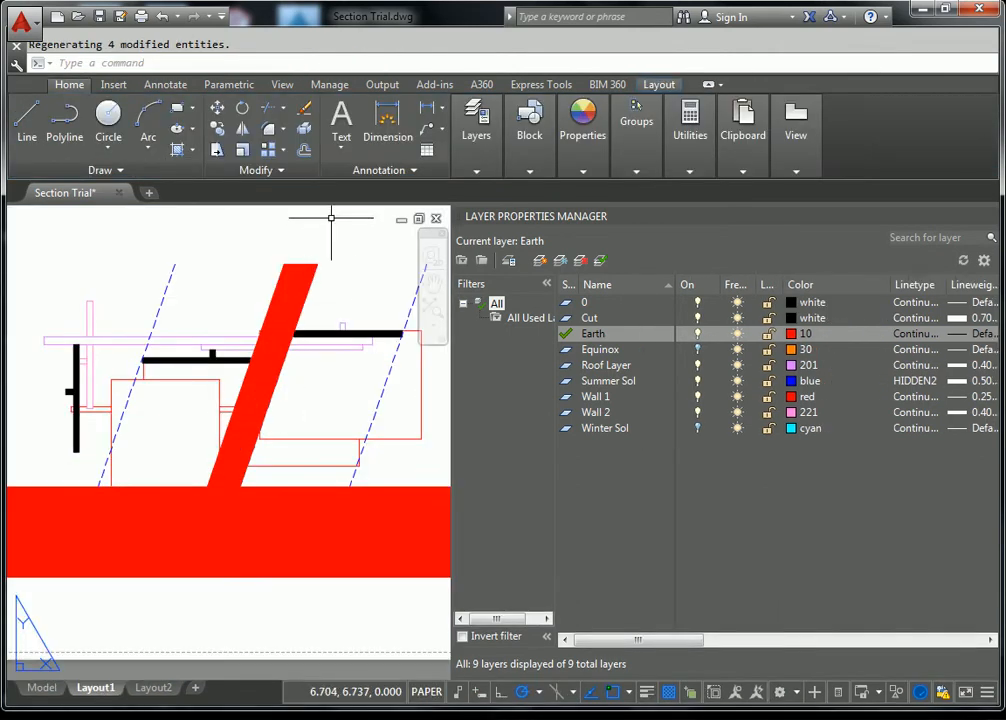
{"action": "mouse_move", "coordinate": [104, 692]}
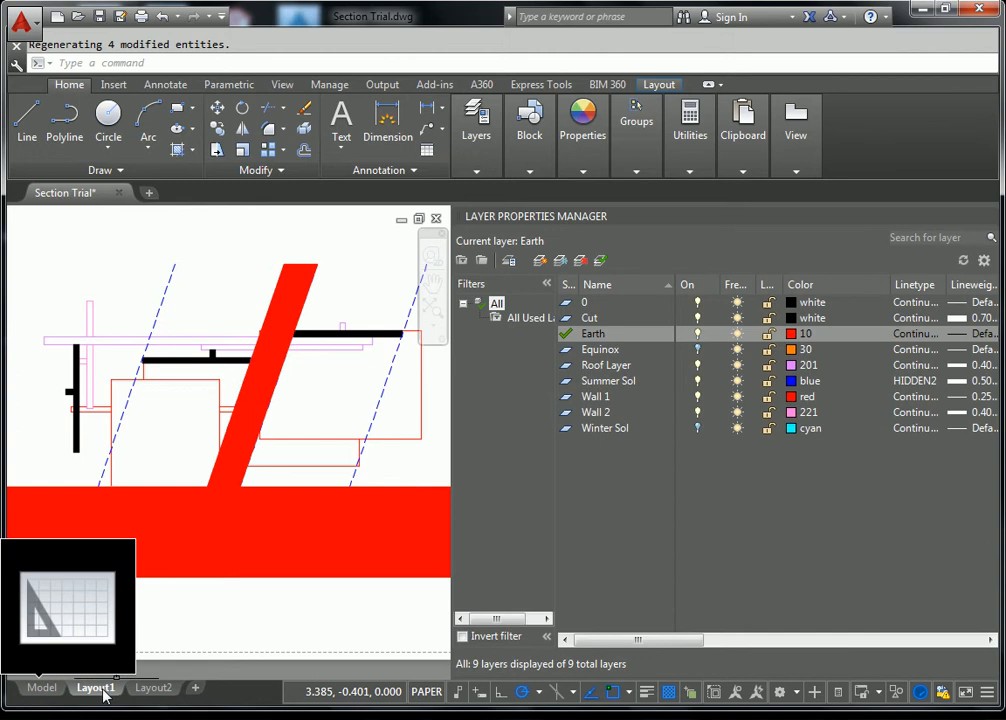
{"action": "right_click", "coordinate": [104, 692]}
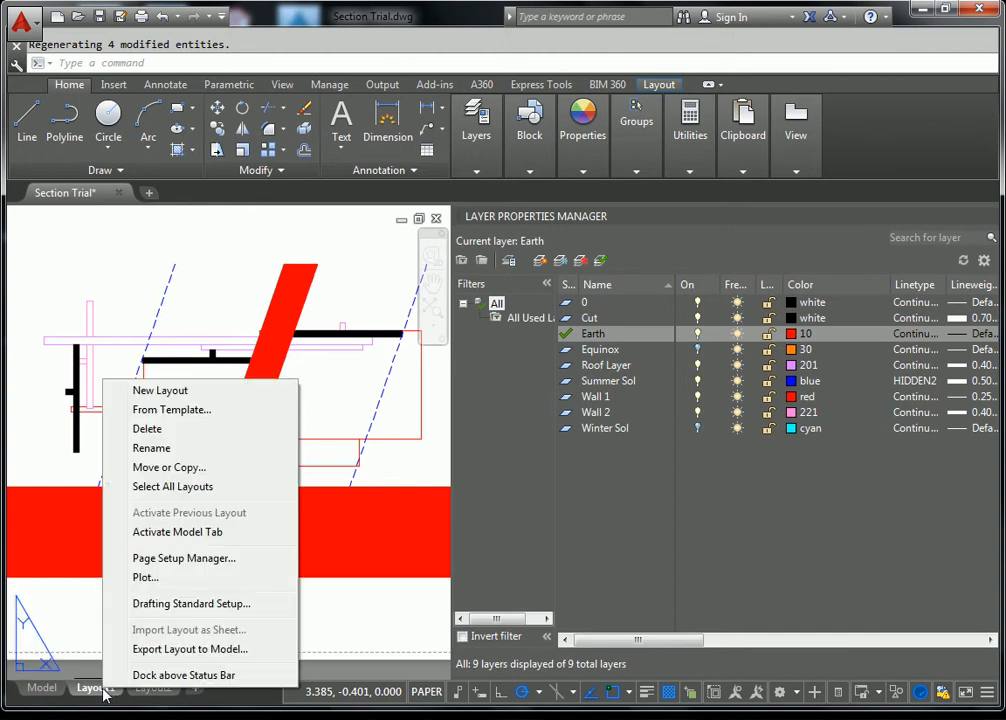
{"action": "left_click", "coordinate": [168, 578]}
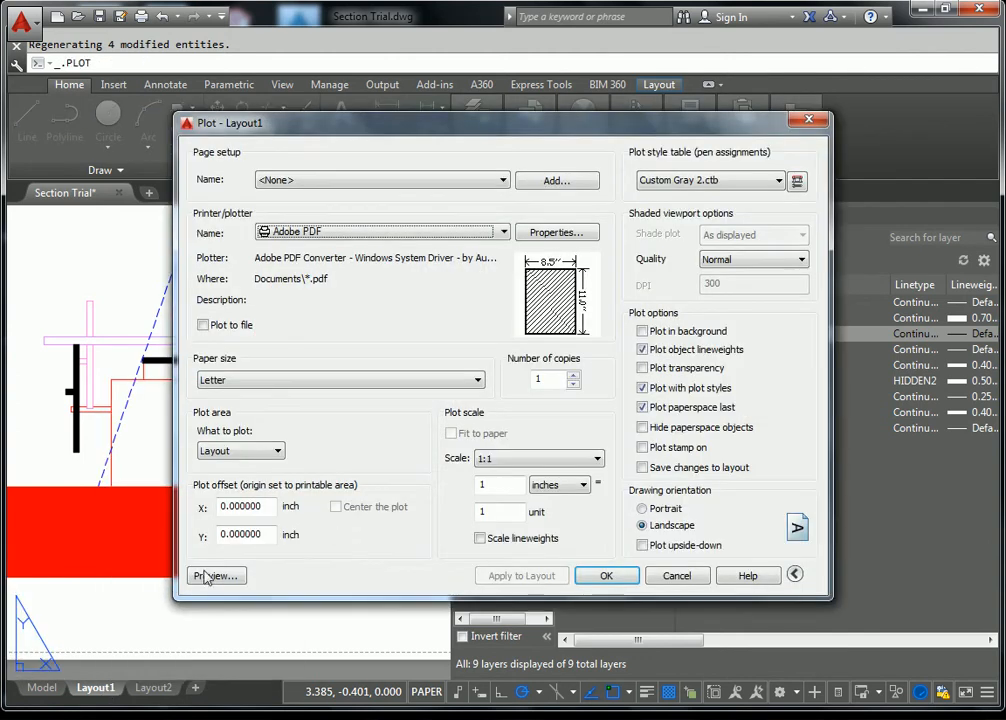
{"action": "left_click", "coordinate": [216, 574]}
{"action": "left_click_drag", "start_coordinate": [350, 457], "coordinate": [549, 370]}
{"action": "middle_click_drag", "start_coordinate": [472, 352], "coordinate": [467, 435]}
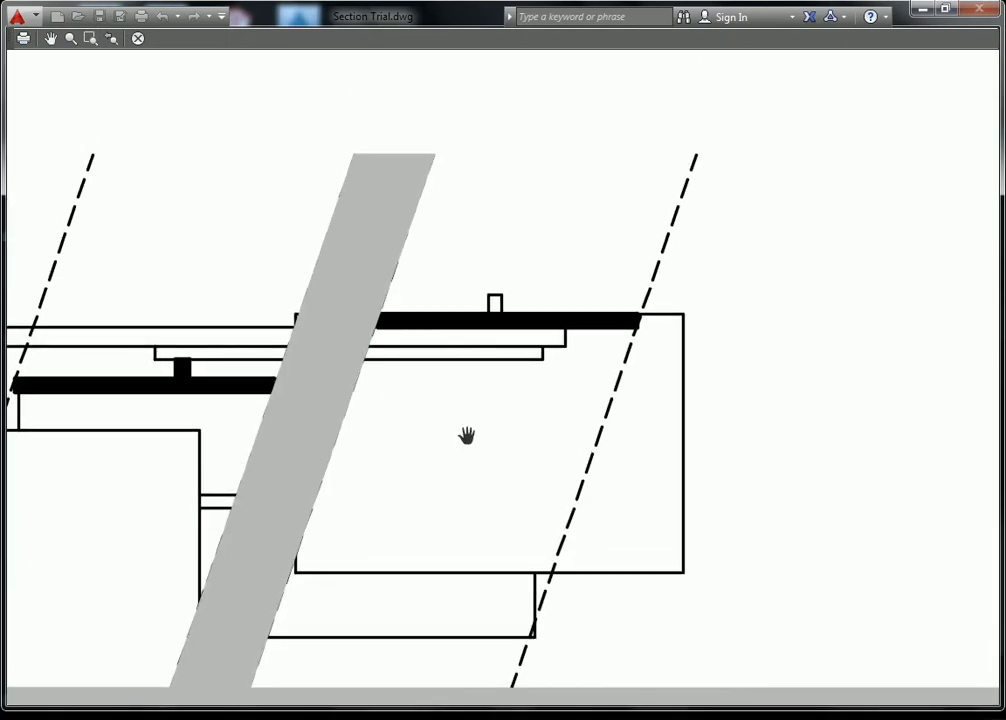
{"action": "key", "text": "Escape"}
{"action": "key", "text": "Escape"}
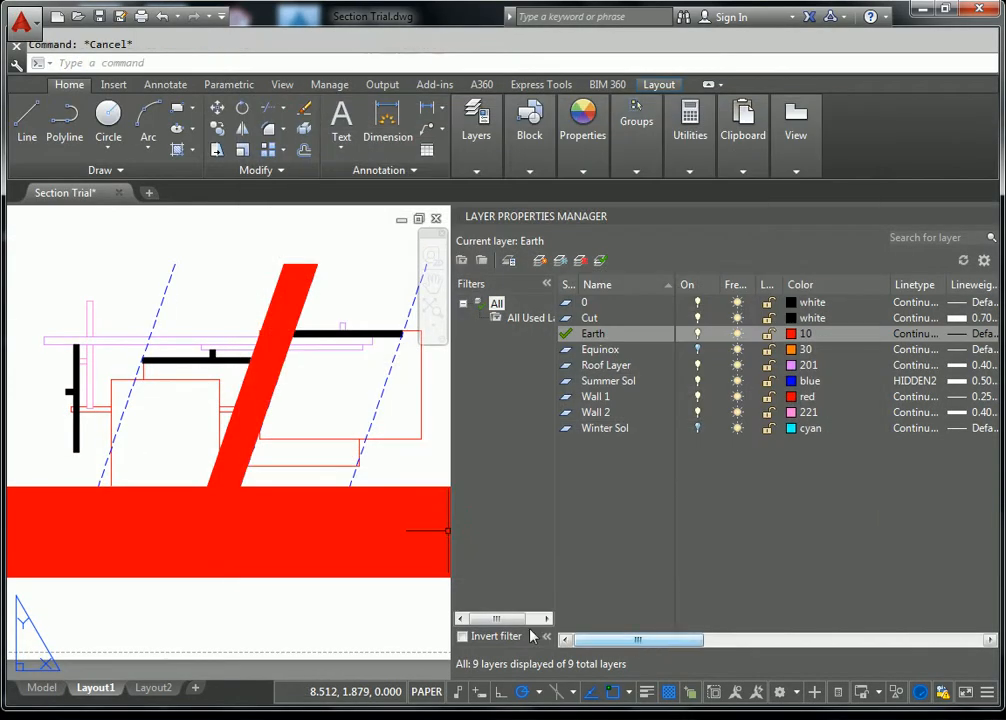